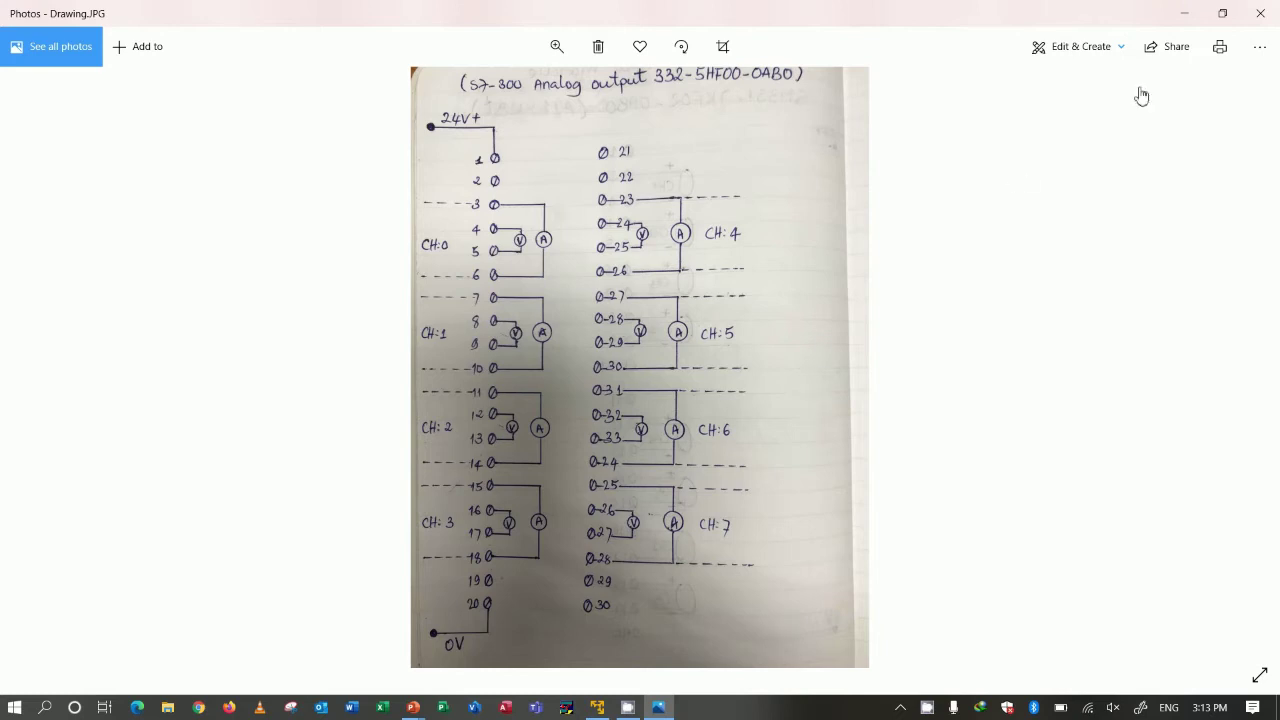
- Close the wiring drawing, end the slide show and launch SIMATIC Manager from the desktop
click(1260, 13)
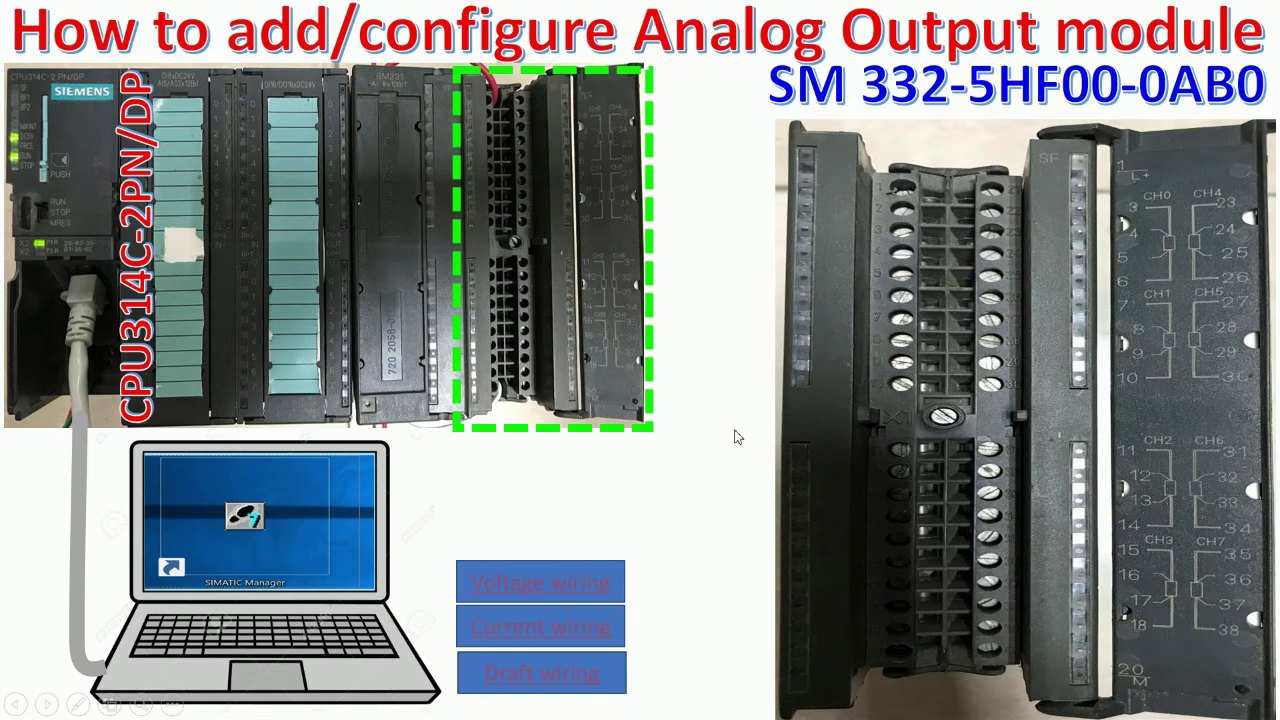
key(Escape)
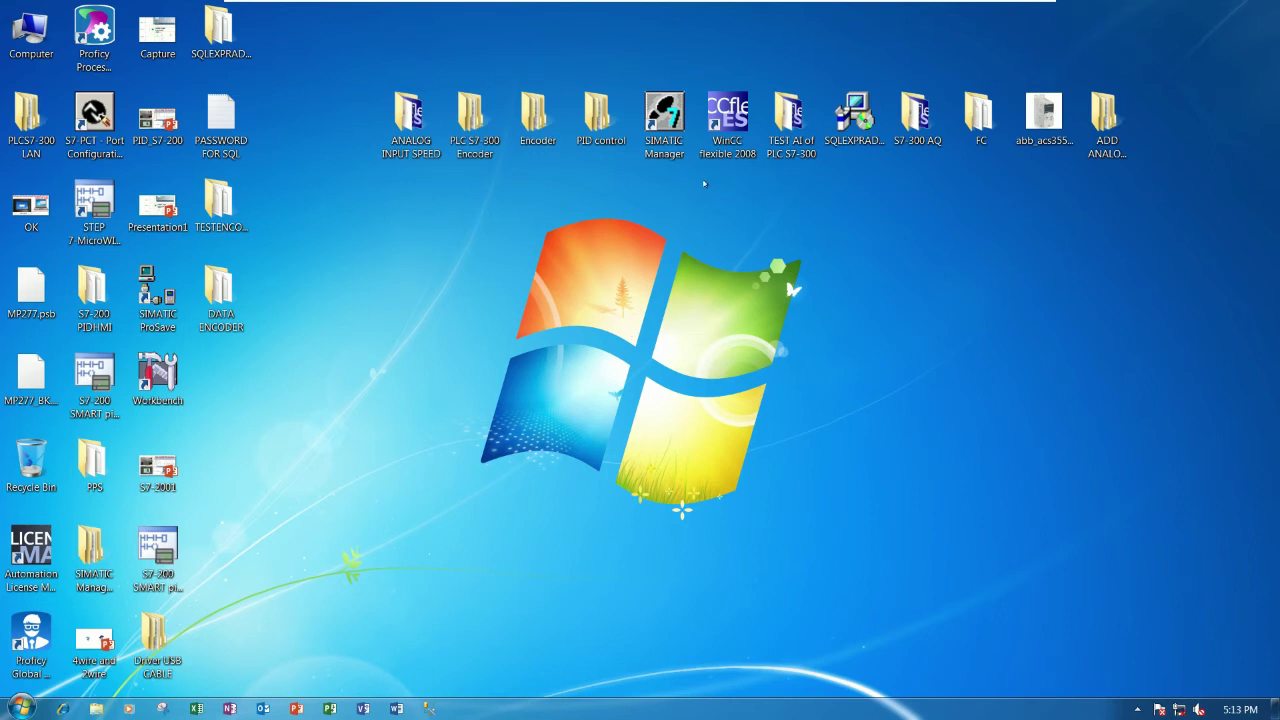
click(677, 134)
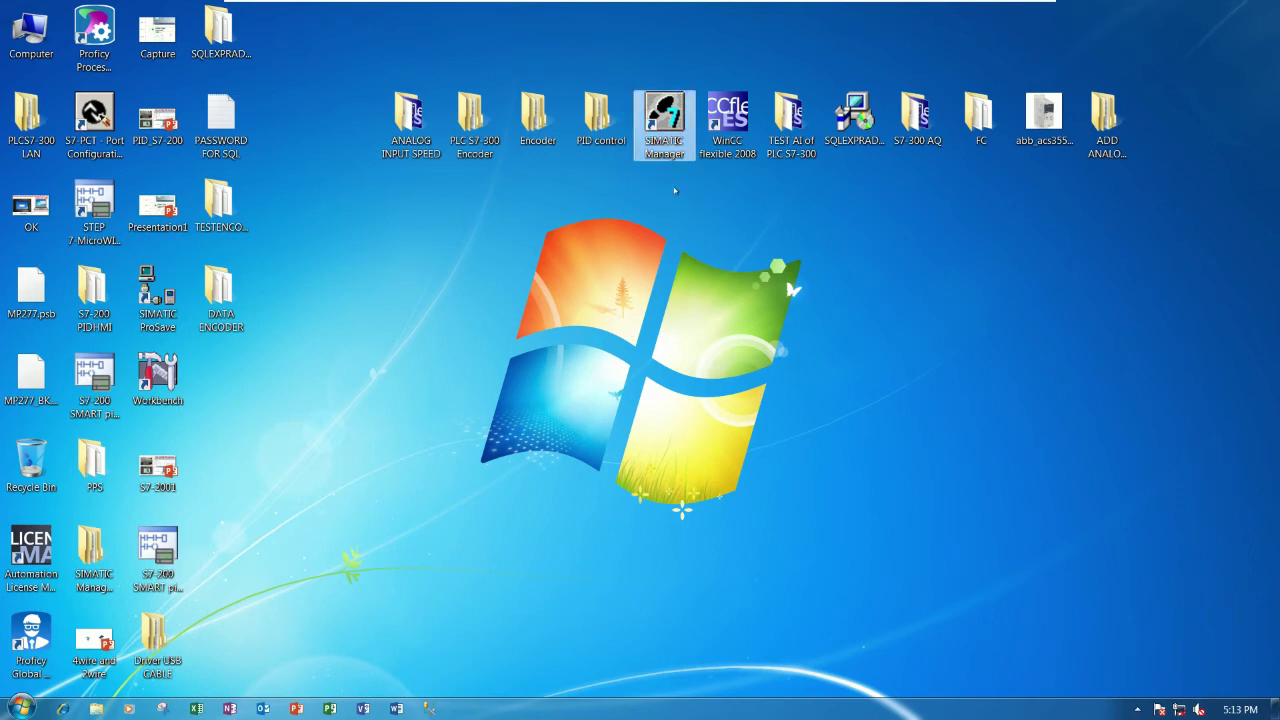
double_click(668, 145)
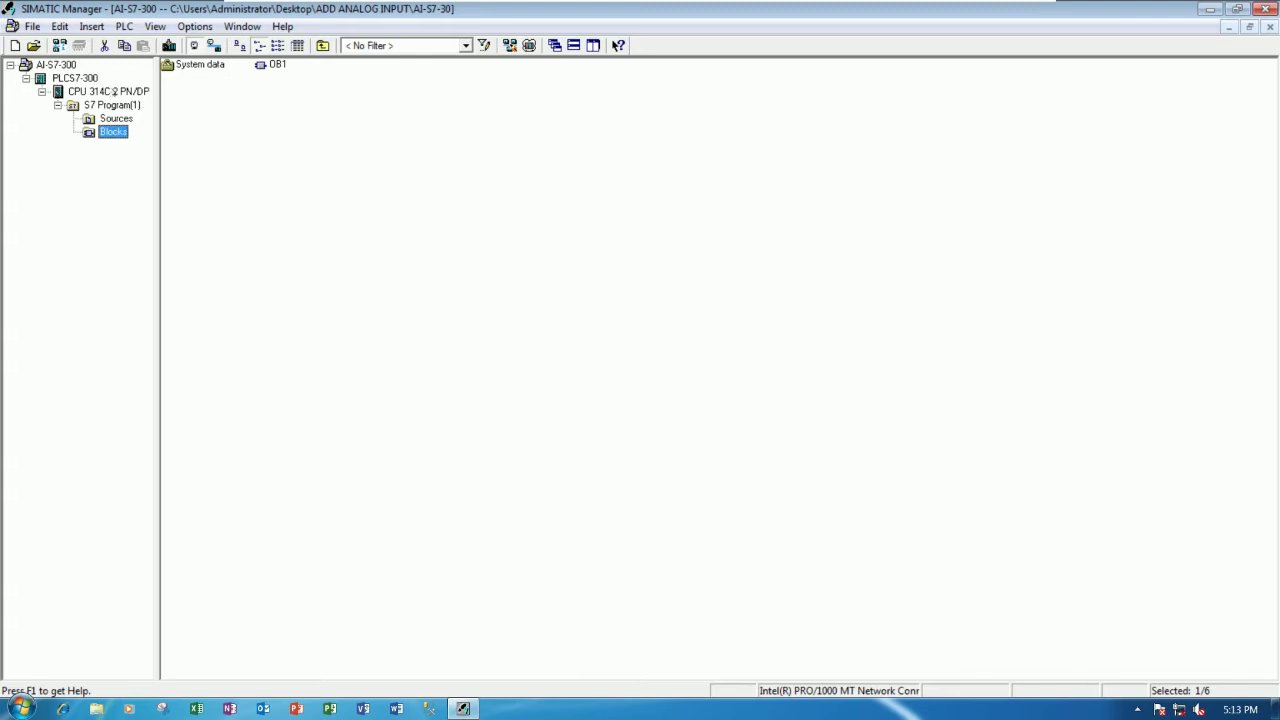
- Open the hardware configuration of the PLCS7-300 station in the AI-S7-300 project
click(112, 92)
click(90, 80)
double_click(192, 64)
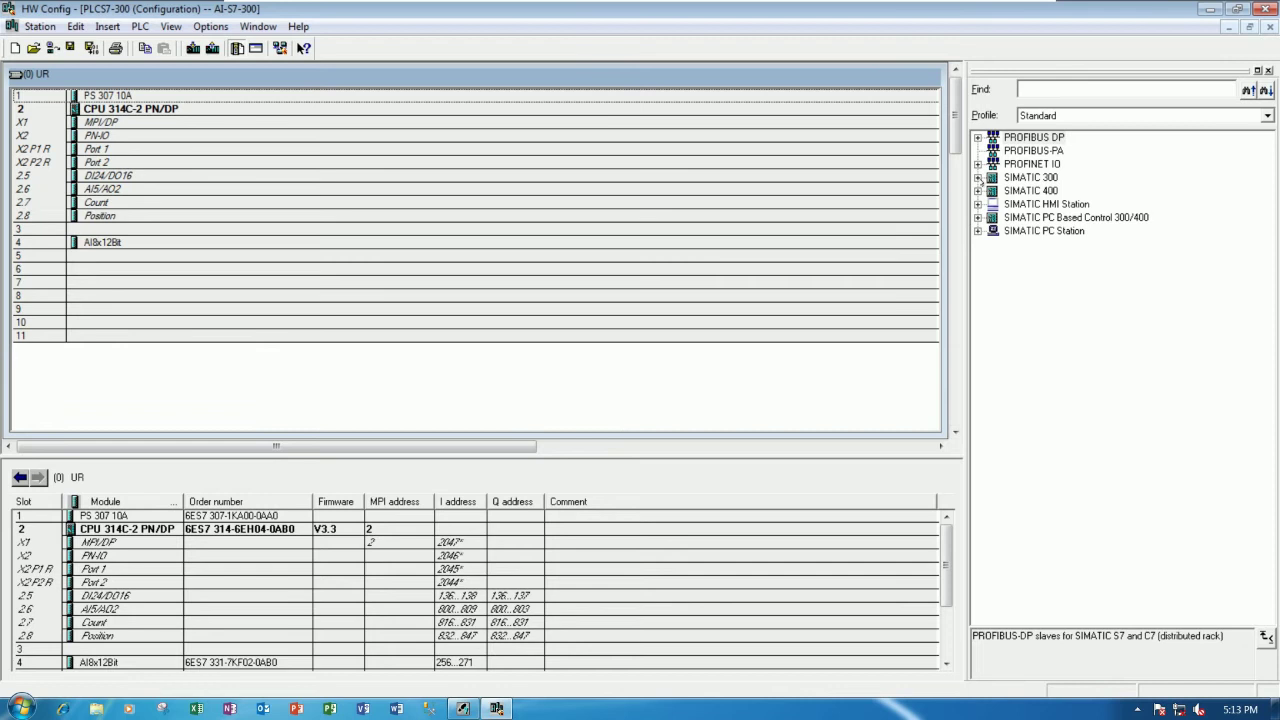
- Locate the SM 332 AO8x12Bit analog output module in the hardware catalog under SIMATIC 300, SM-300, AO-300
click(978, 177)
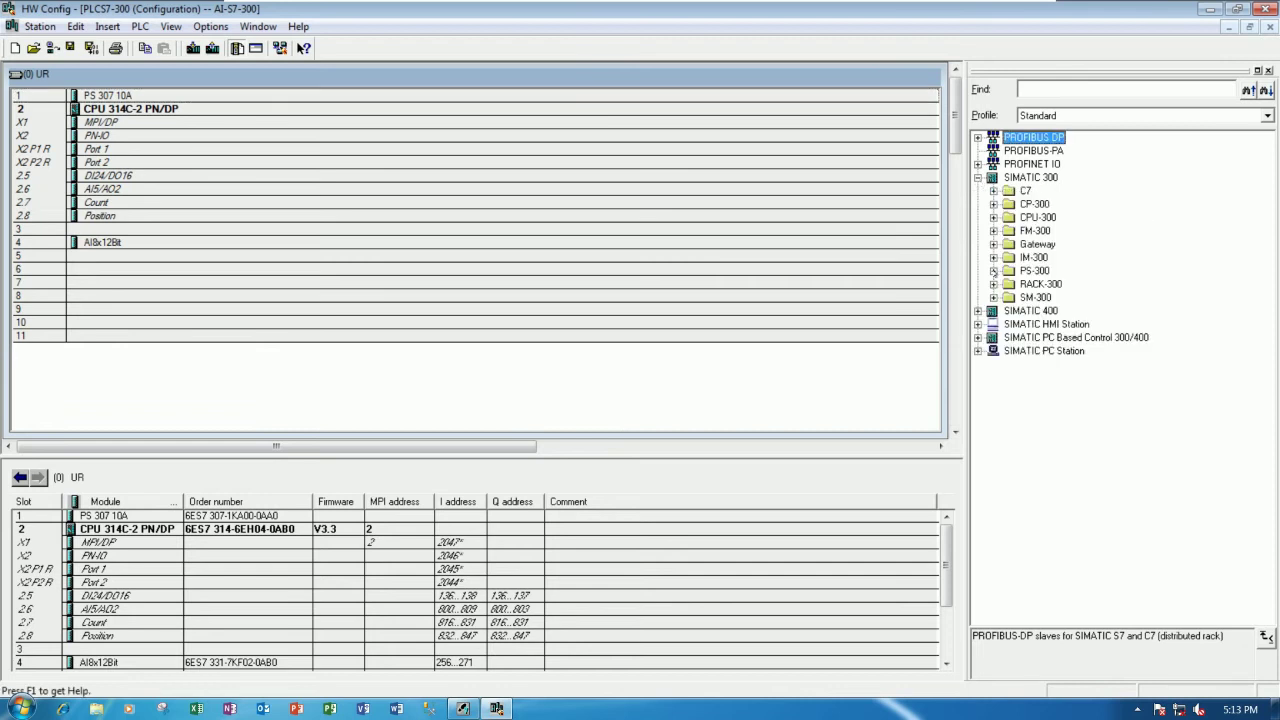
click(993, 297)
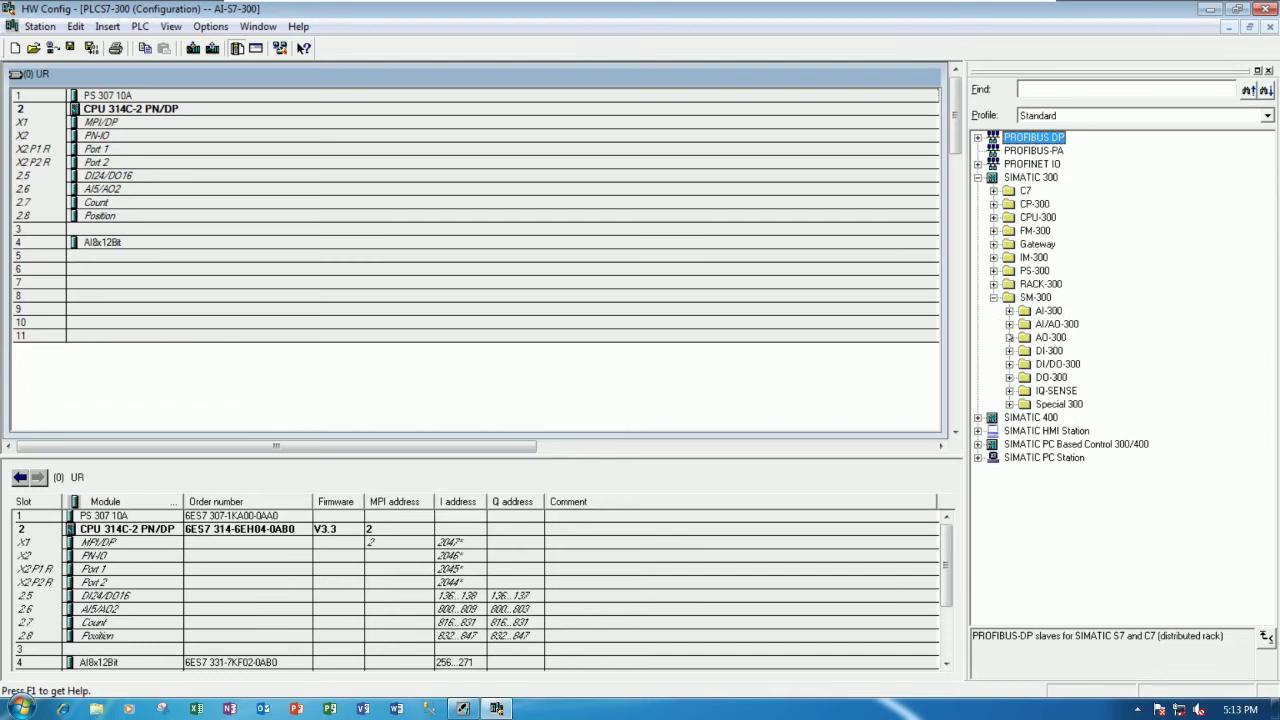
click(1010, 337)
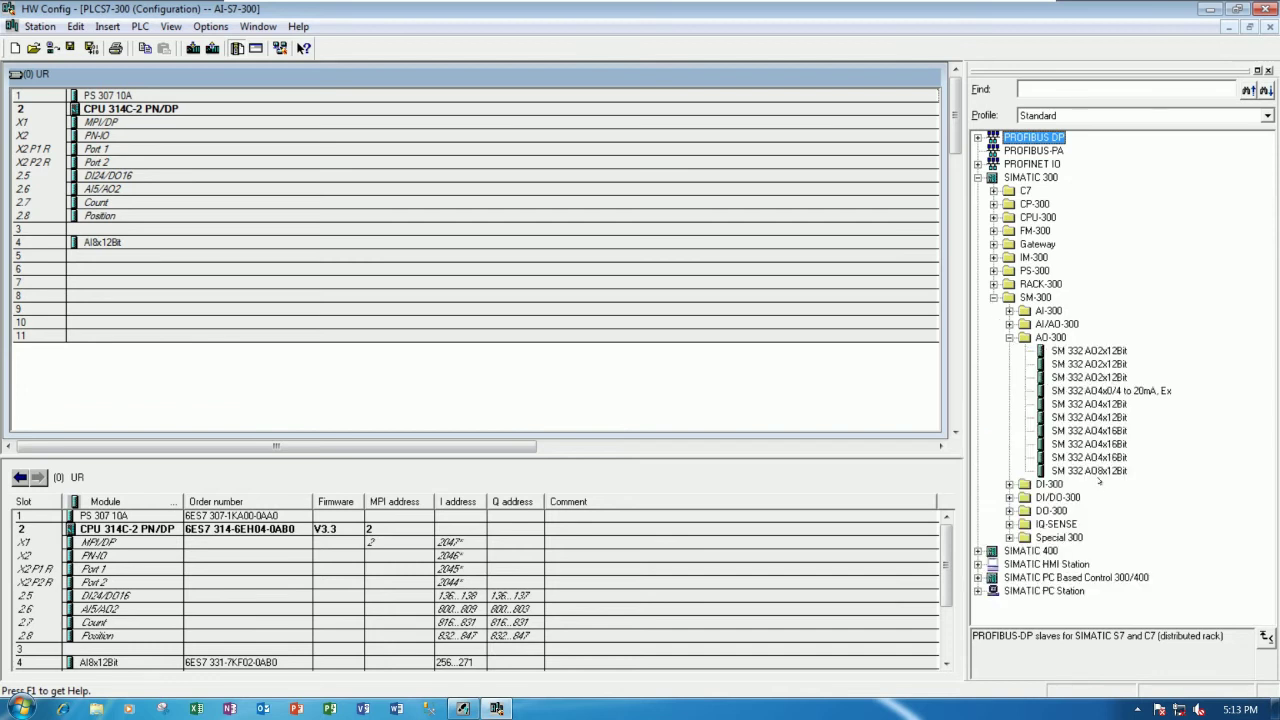
click(1094, 472)
click(1094, 459)
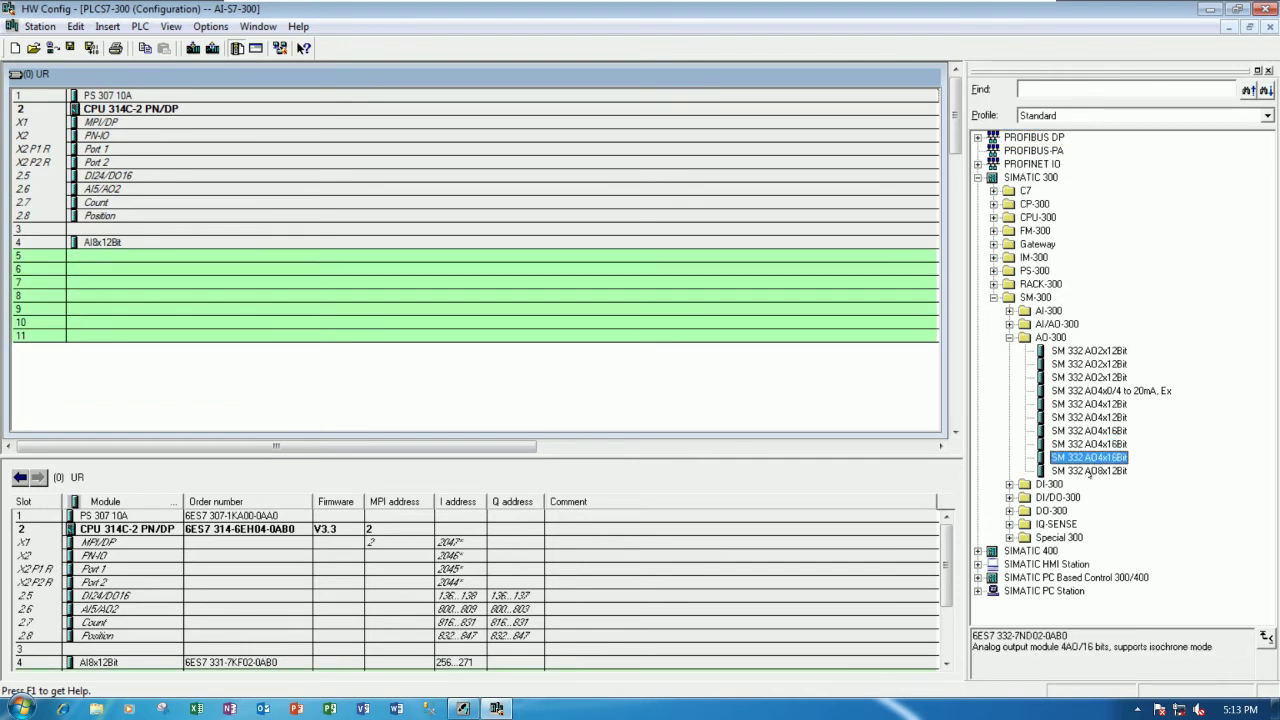
click(1090, 471)
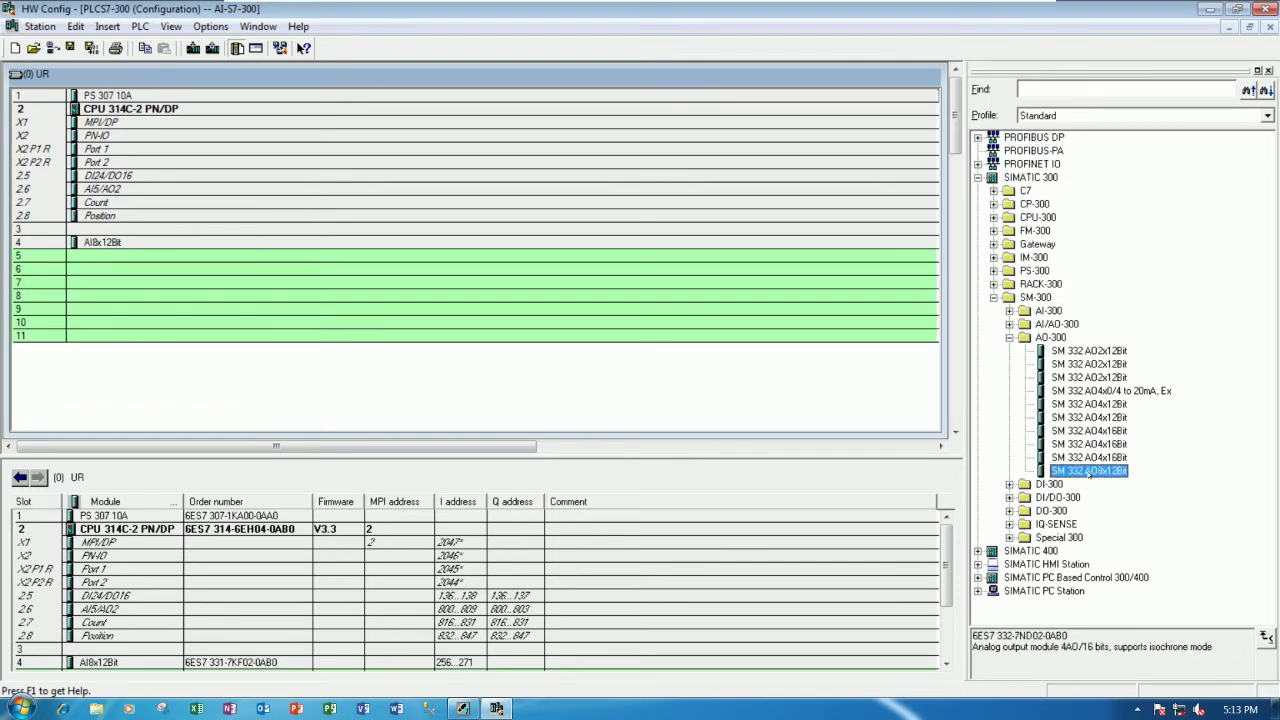
- Check the catalog order number against 6ES7 332-5HF00-0AB0 and insert the SM 332 AO8x12Bit module into slot 5 of the rack
click(1072, 636)
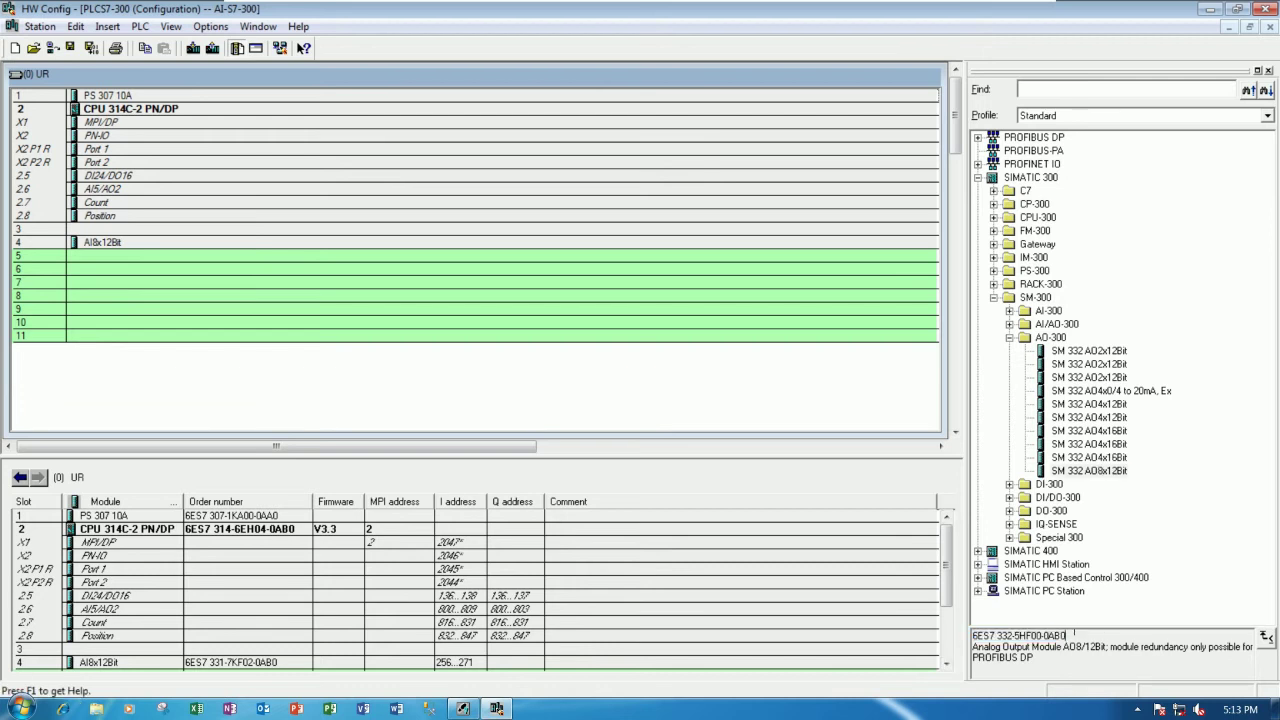
shift+click(974, 636)
triple_click(1057, 634)
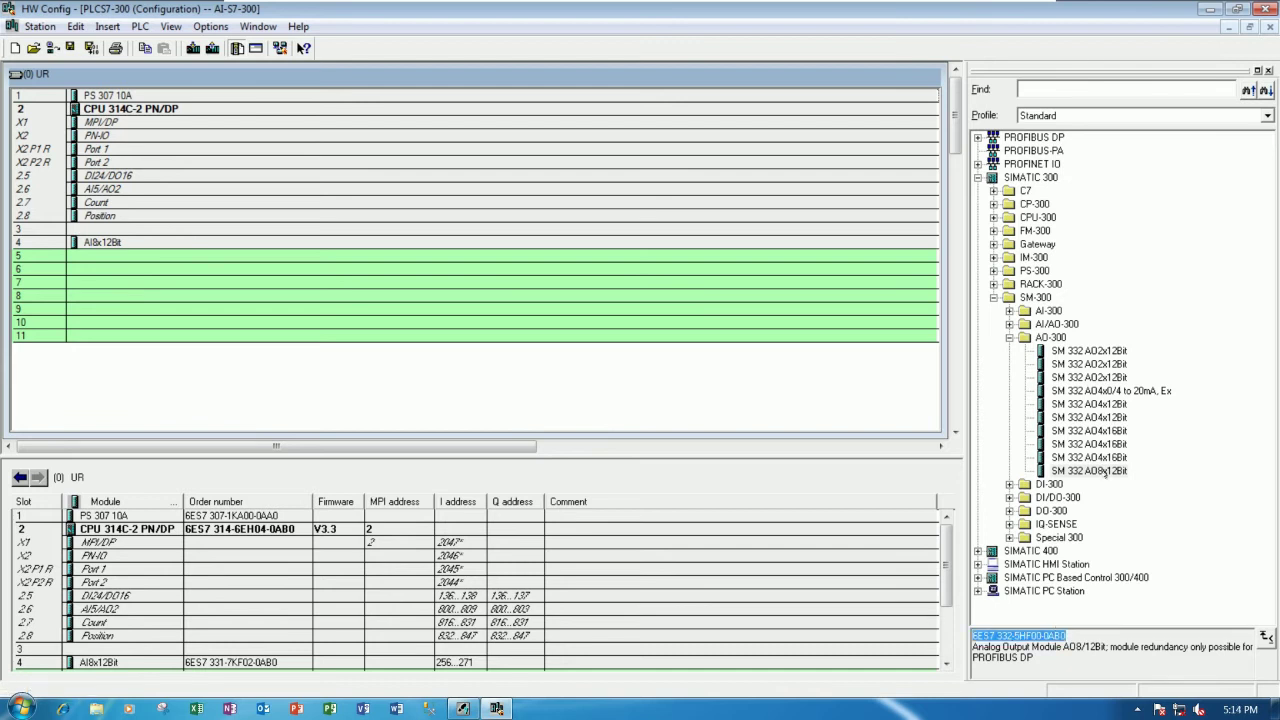
click(1105, 472)
drag(1057, 468, 130, 260)
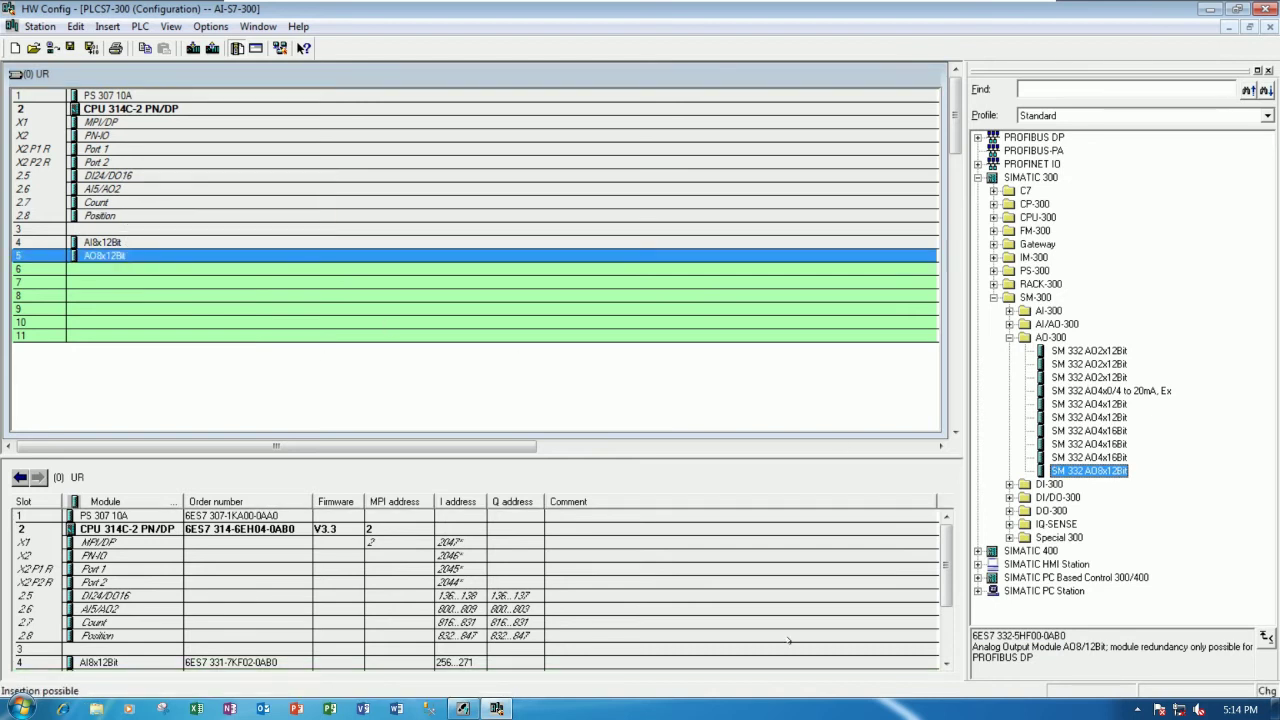
- Open the properties of the AO8x12Bit module in slot 5 and check its output start address
click(946, 663)
scroll(946, 663, down, 3)
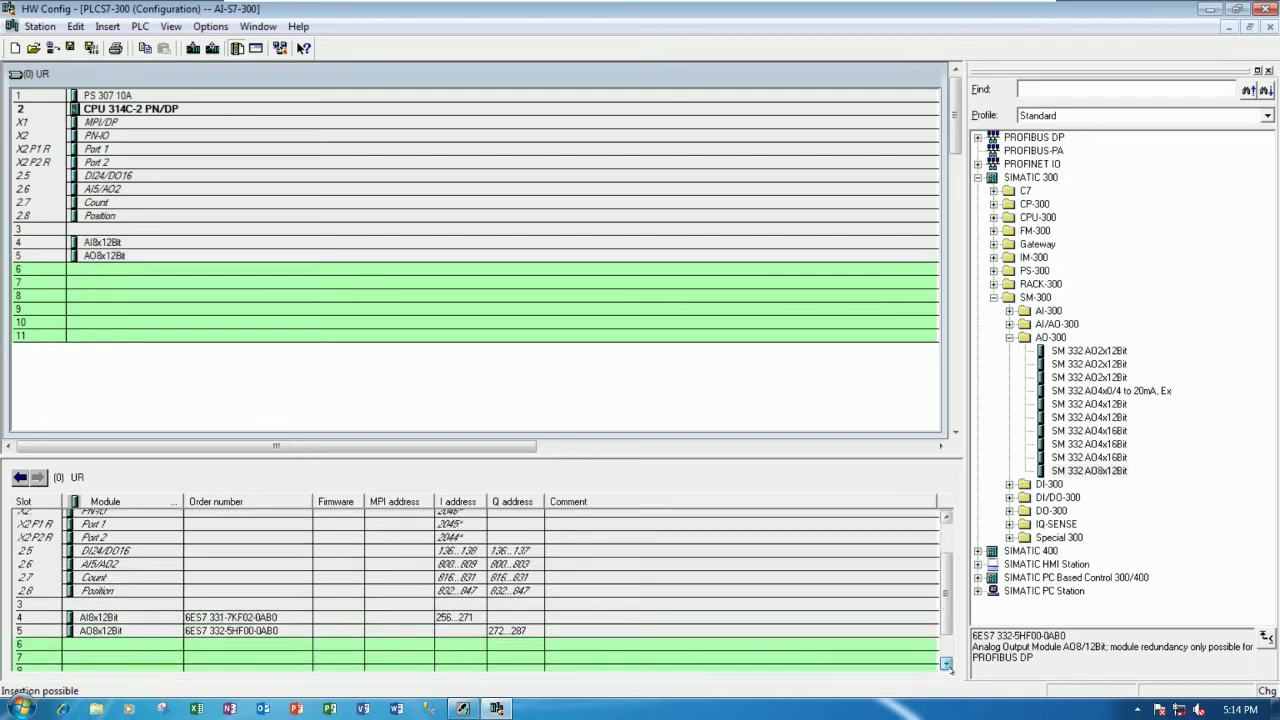
click(282, 610)
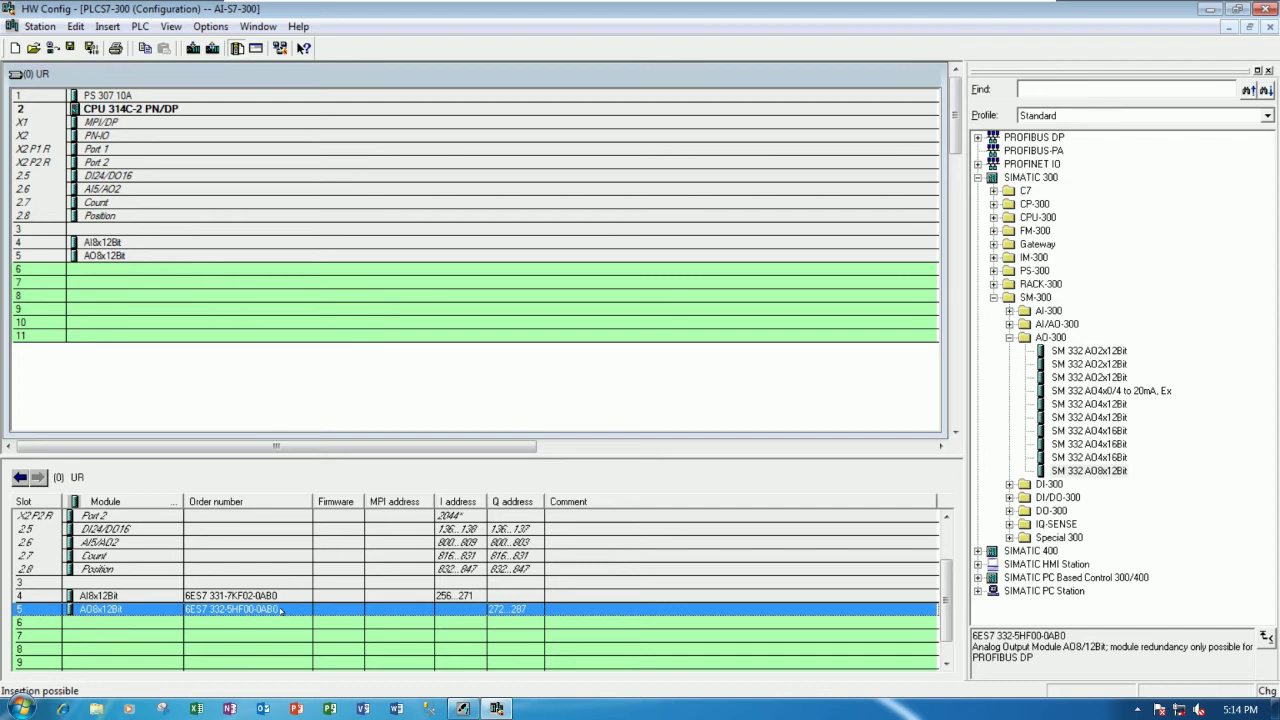
double_click(282, 610)
drag(580, 179, 579, 111)
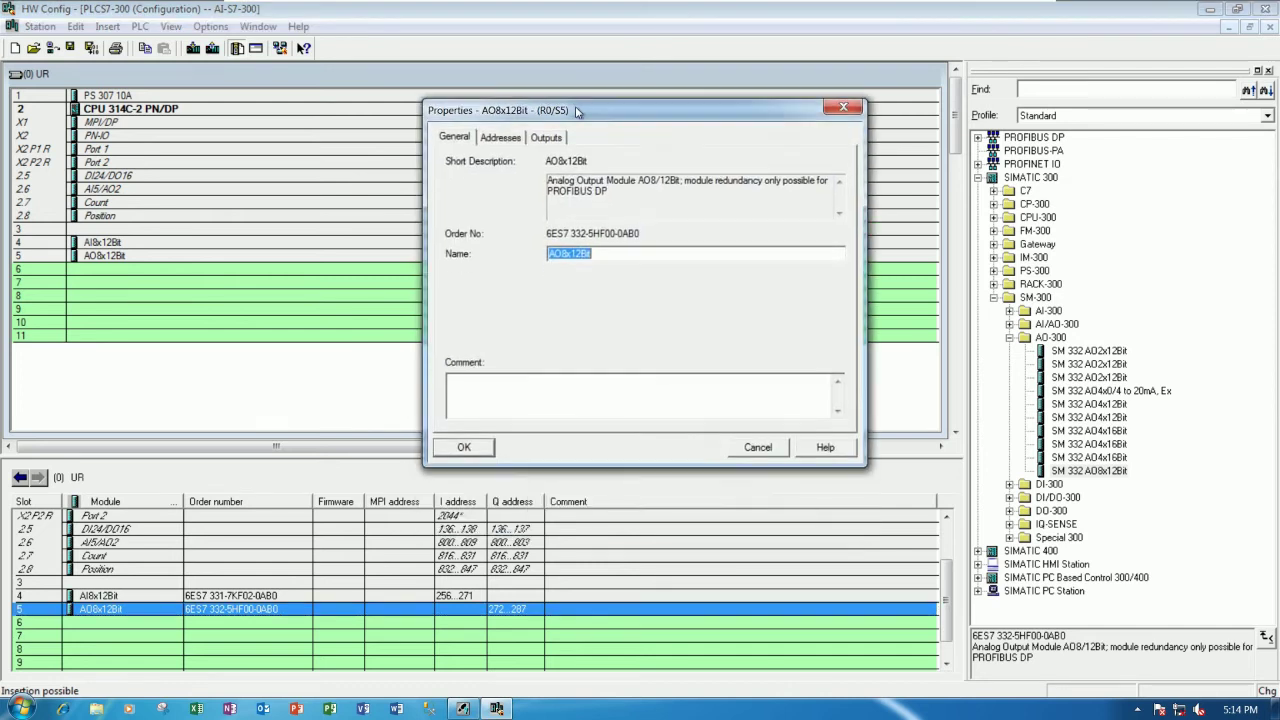
click(499, 138)
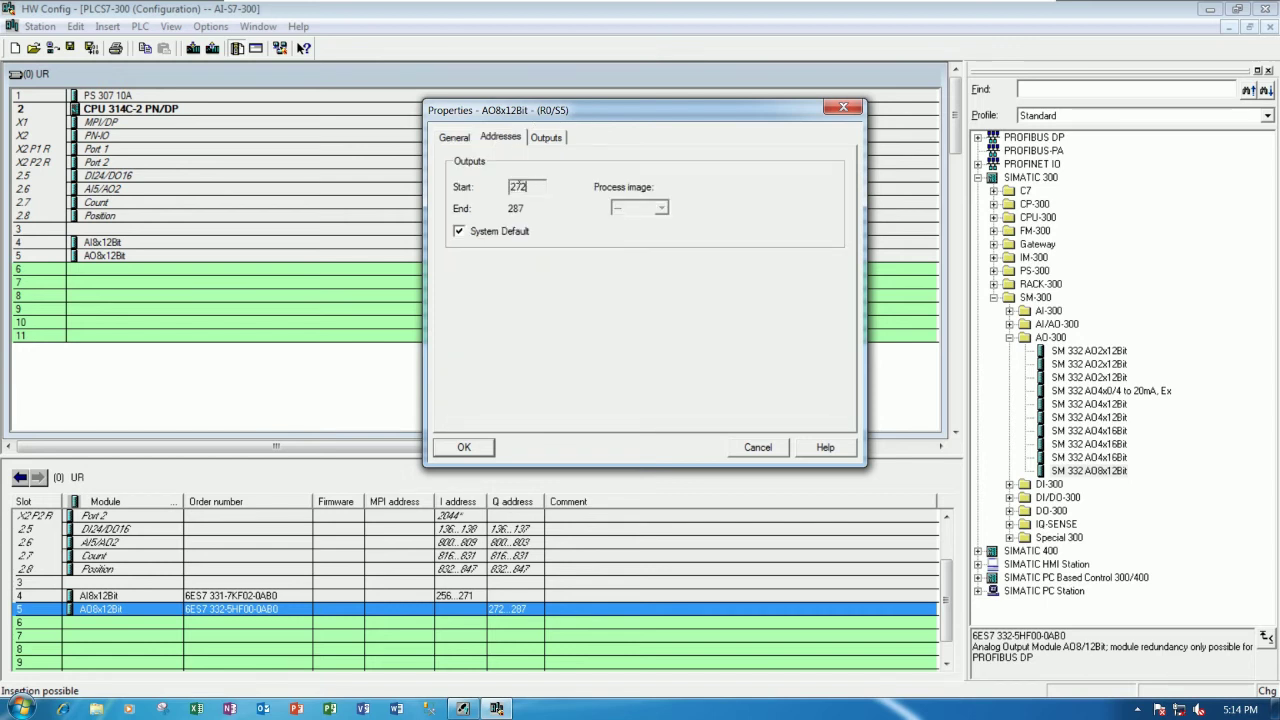
click(519, 187)
drag(533, 187, 508, 188)
- Set output channel 0 of the AO8x12Bit module to current with a 4..20 mA range
click(555, 137)
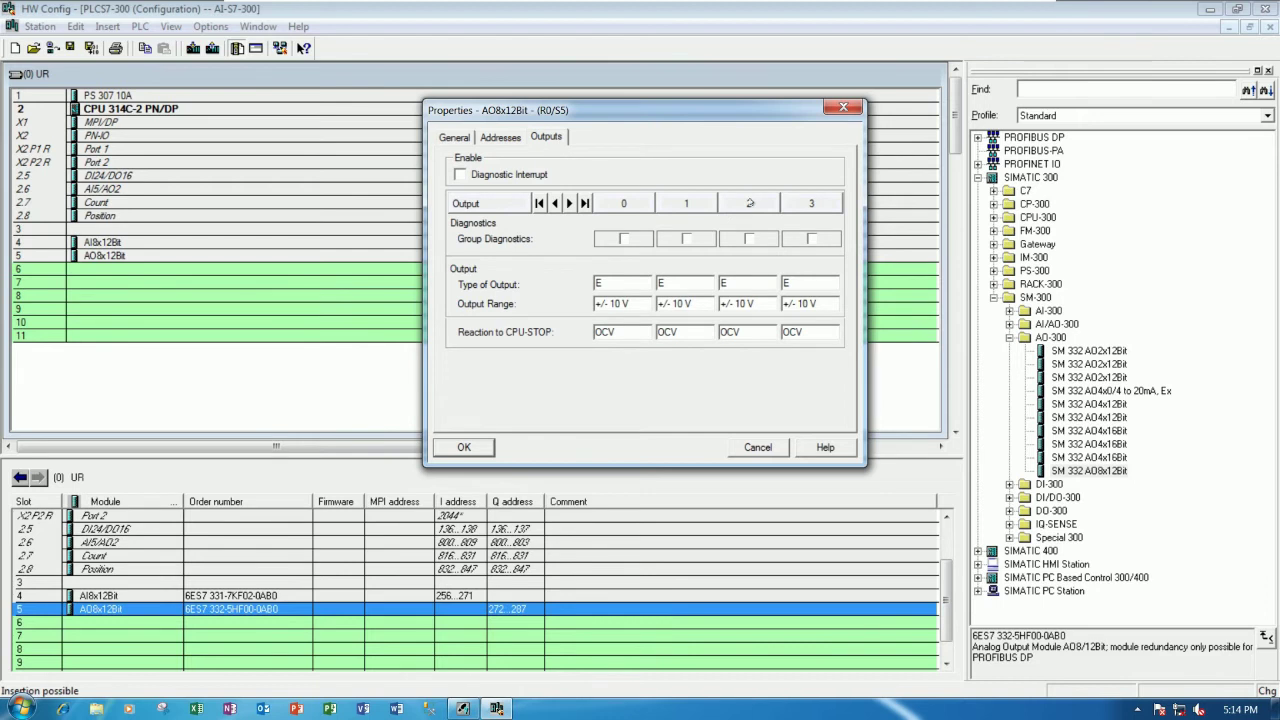
drag(760, 116, 738, 114)
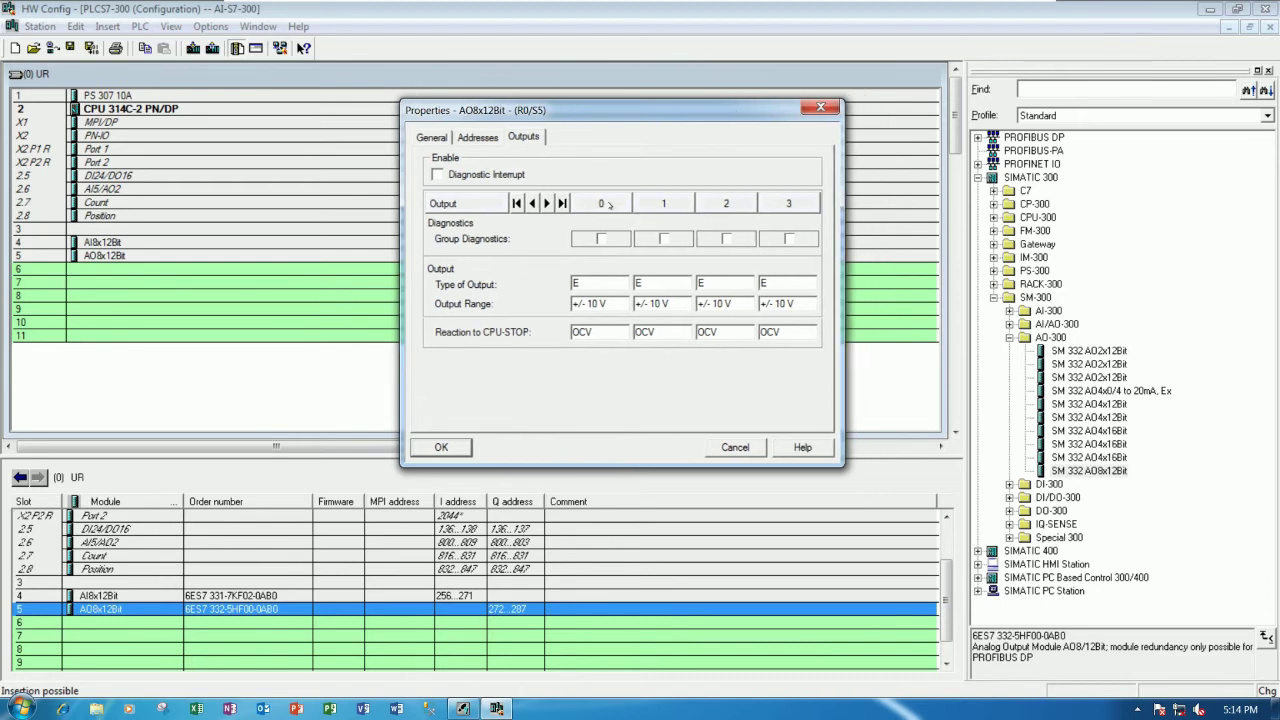
click(562, 203)
click(605, 283)
click(615, 346)
click(603, 303)
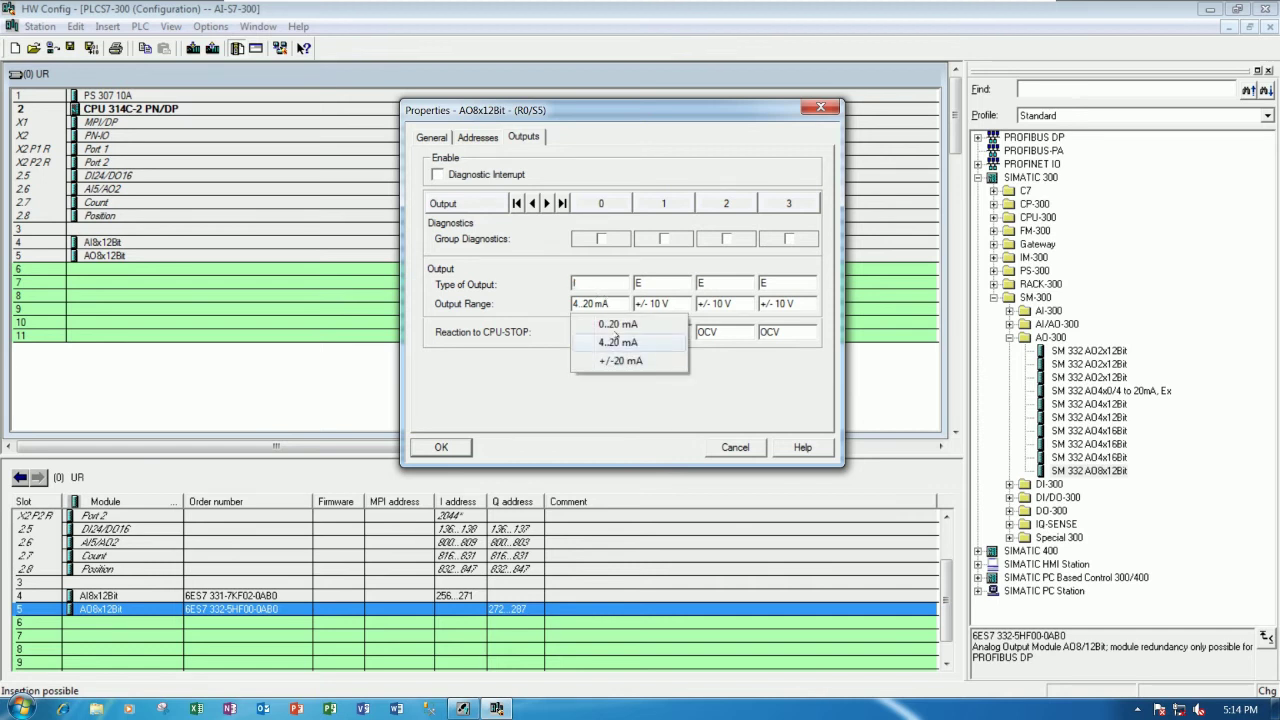
click(660, 255)
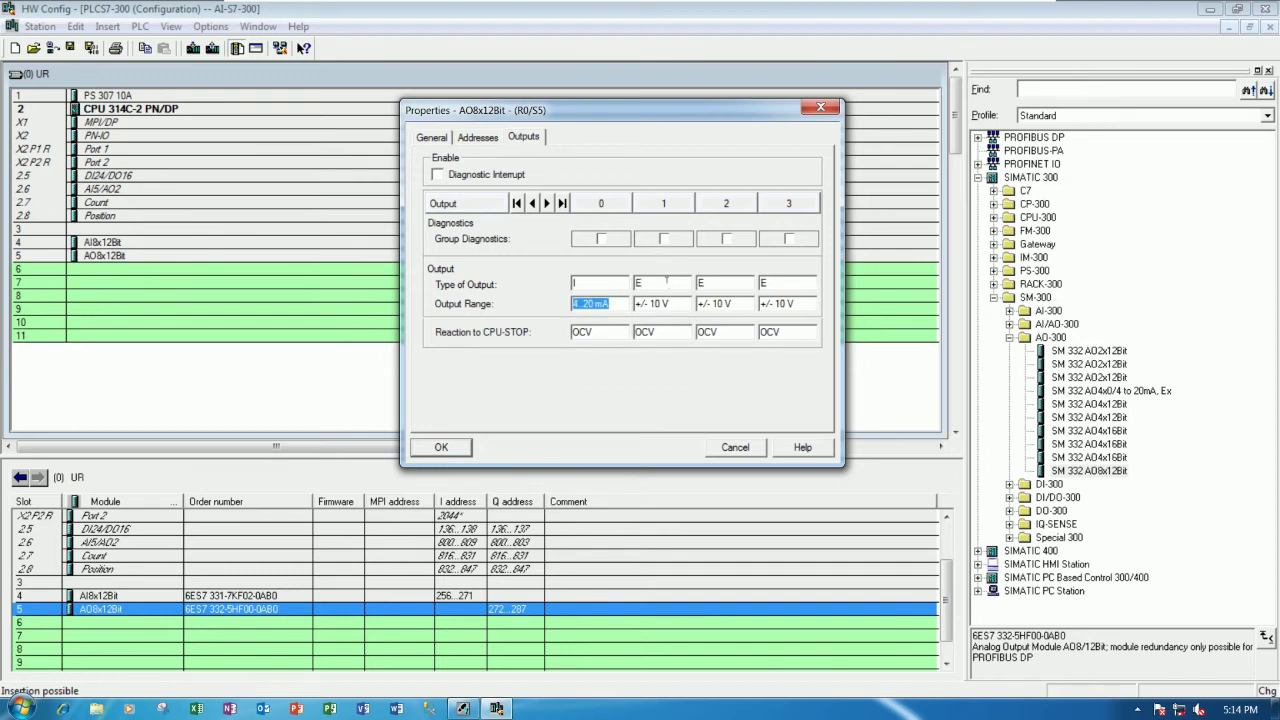
- Set output channels 1, 2 and 3 to current type with the 4..20 mA range
click(667, 283)
click(672, 344)
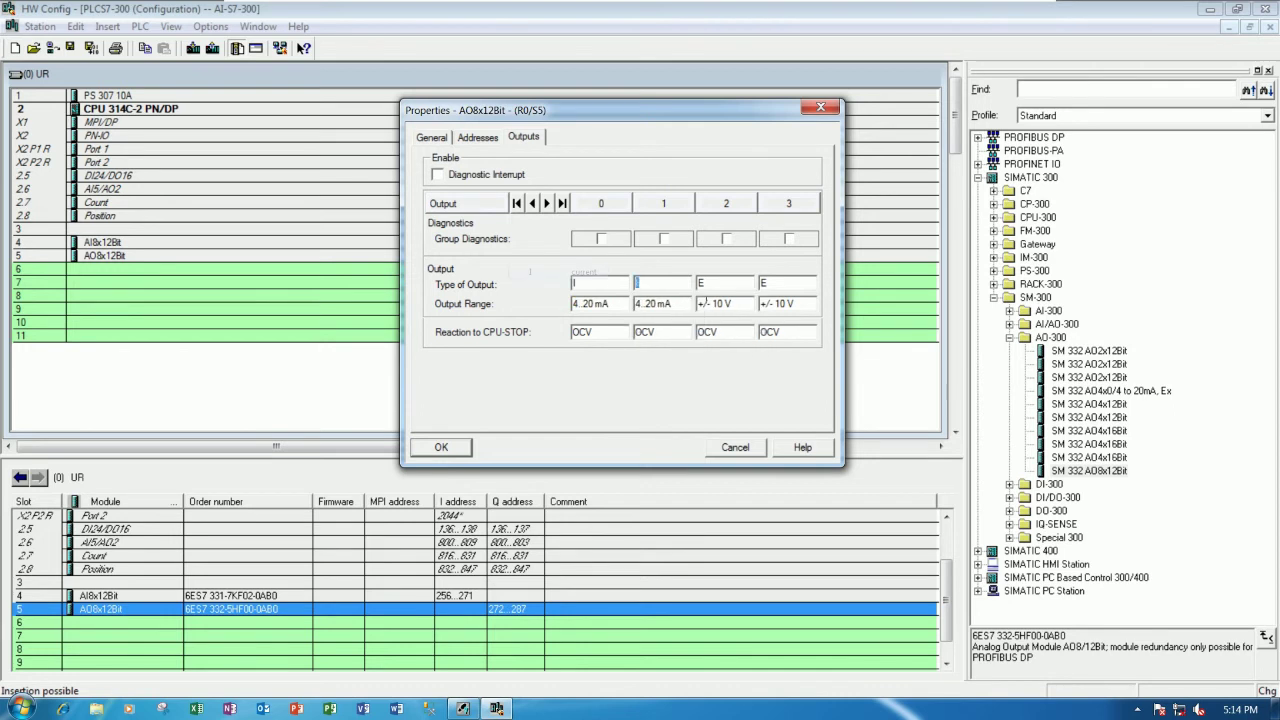
click(719, 284)
click(733, 343)
click(765, 281)
click(771, 344)
- Set output channel 4 to voltage type with an output range of 0..10 V
click(562, 203)
click(607, 286)
click(608, 346)
click(602, 283)
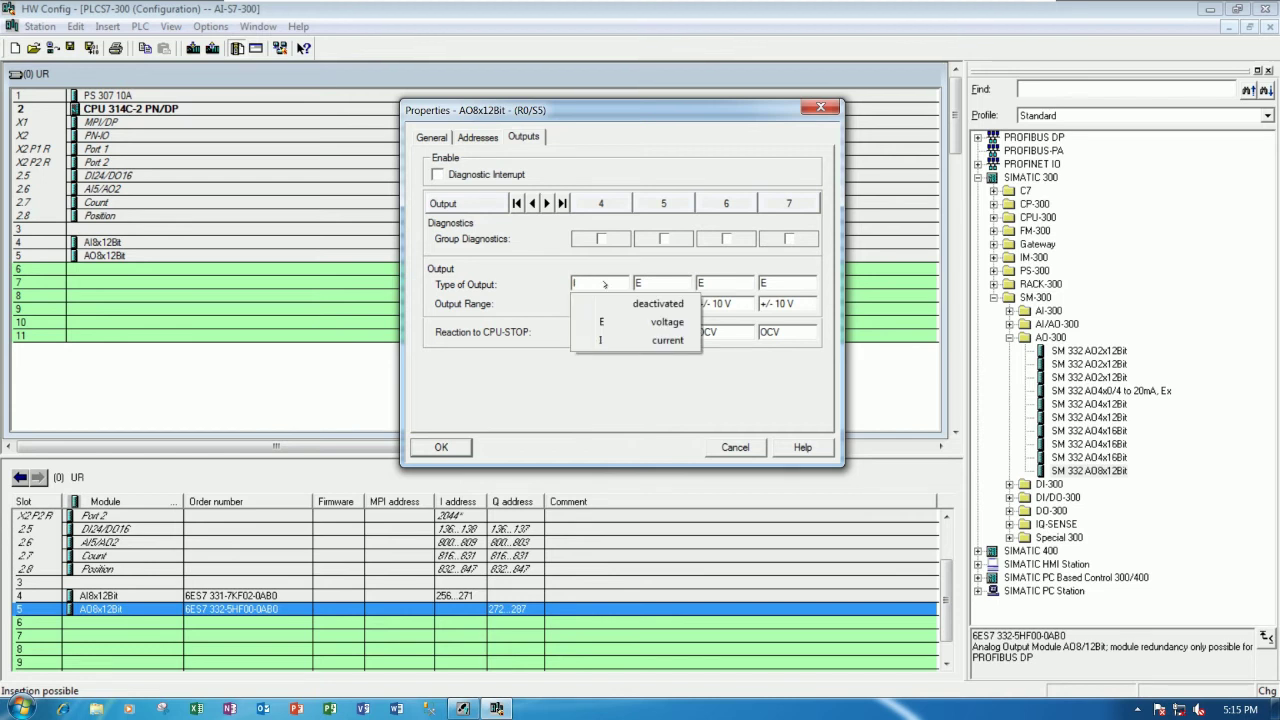
click(620, 321)
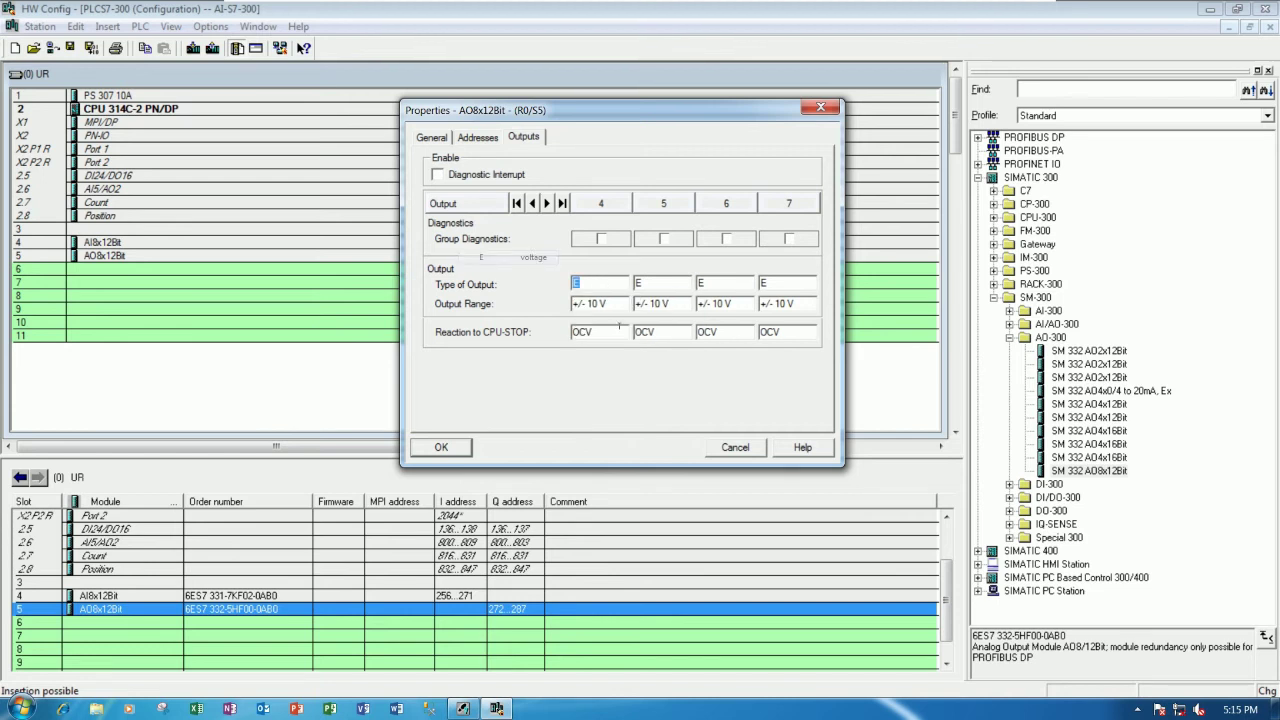
click(620, 303)
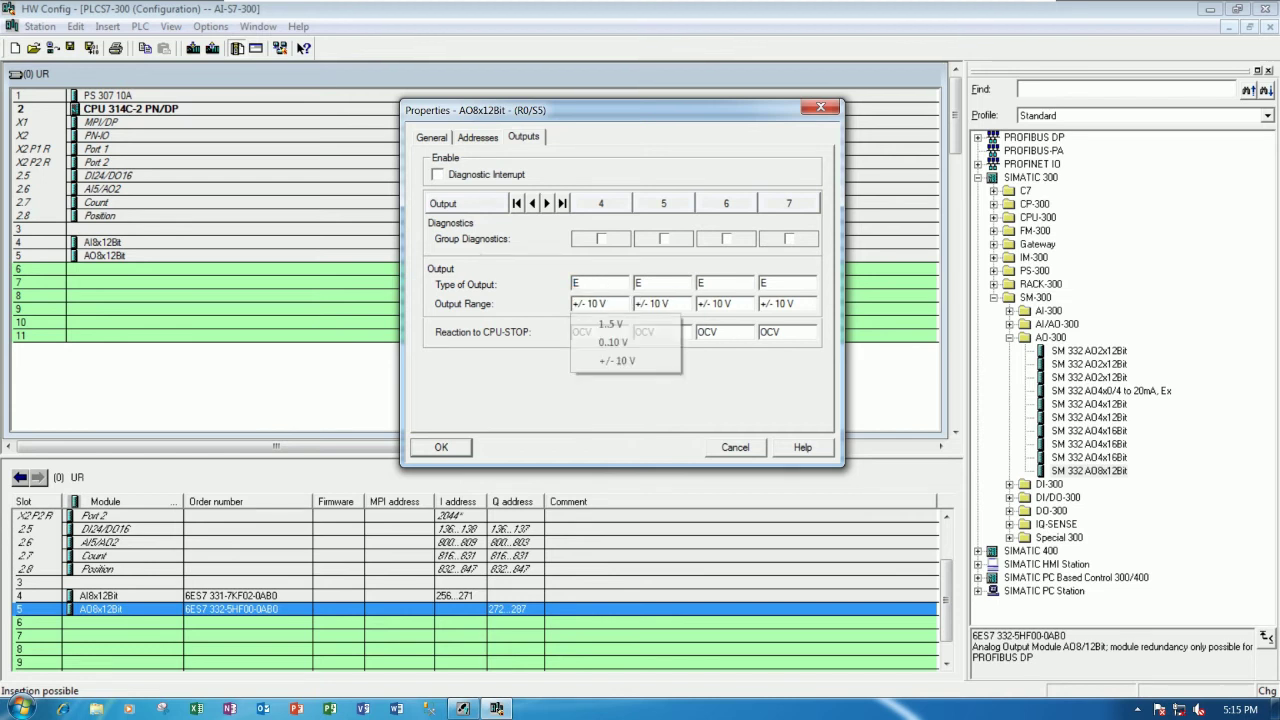
click(614, 342)
- Set output channels 5, 6 and 7 to voltage type with an output range of 0..10 V
click(662, 283)
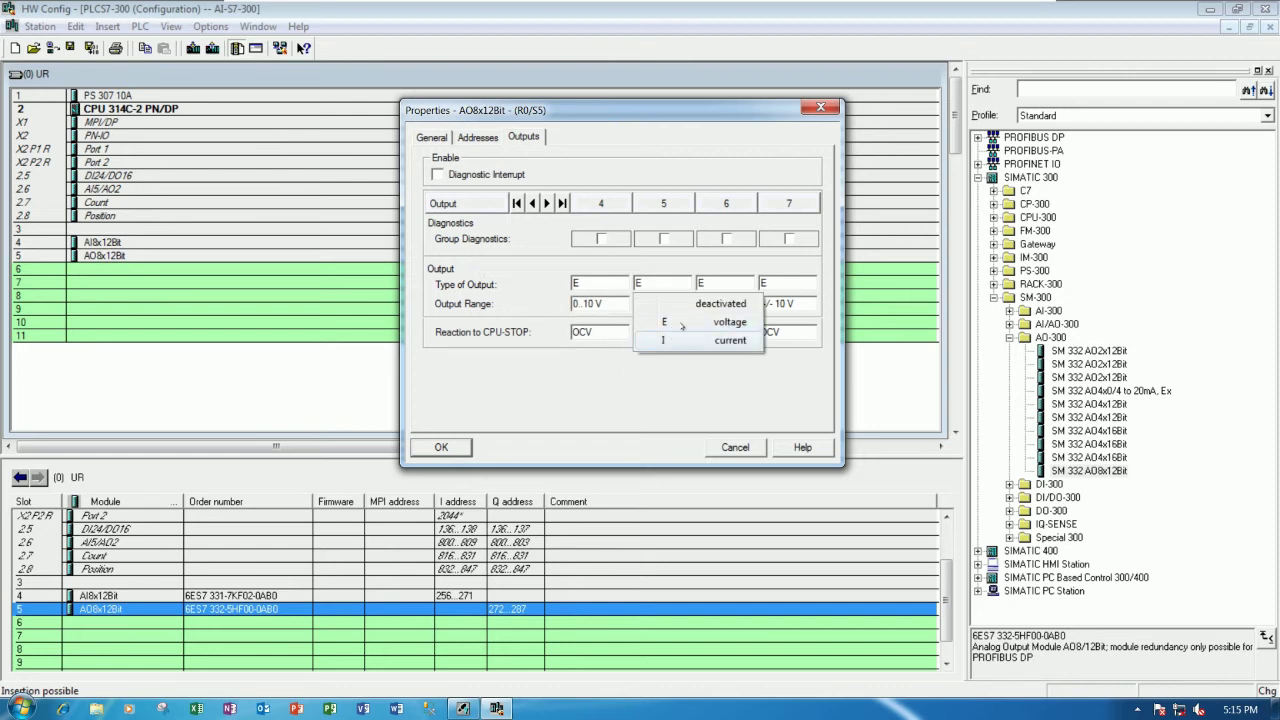
click(681, 323)
click(665, 303)
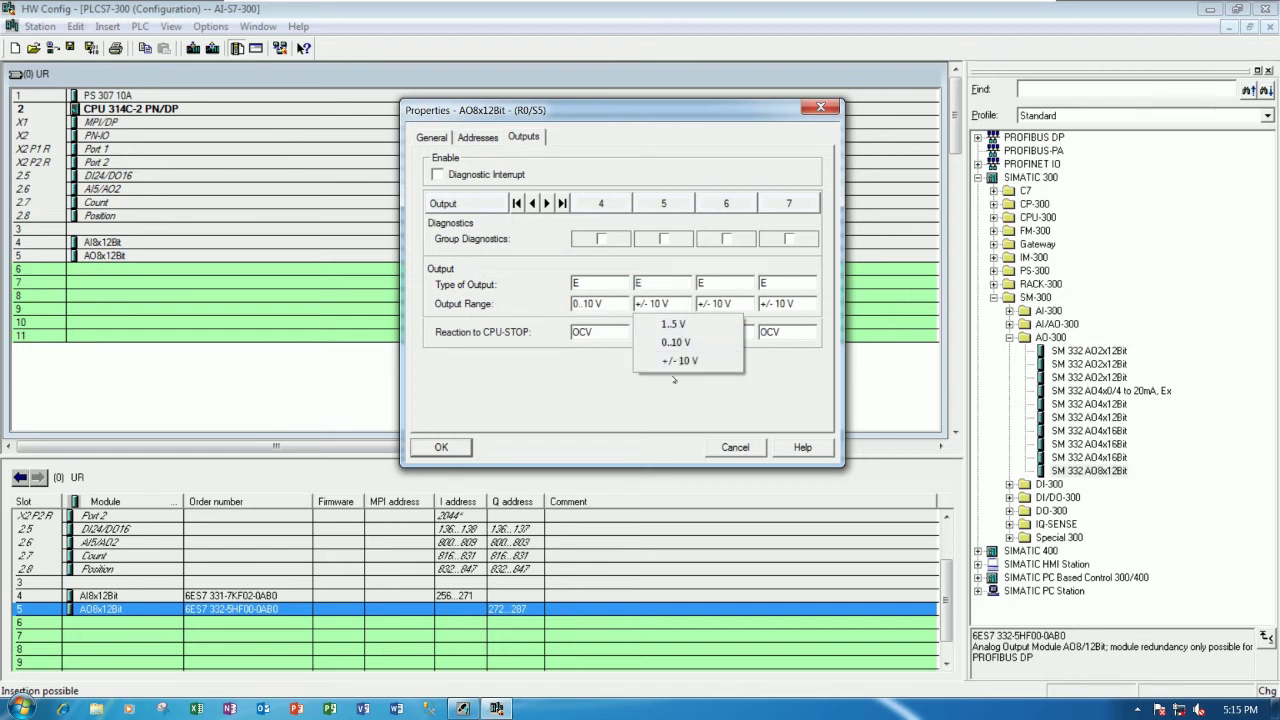
click(675, 342)
click(725, 283)
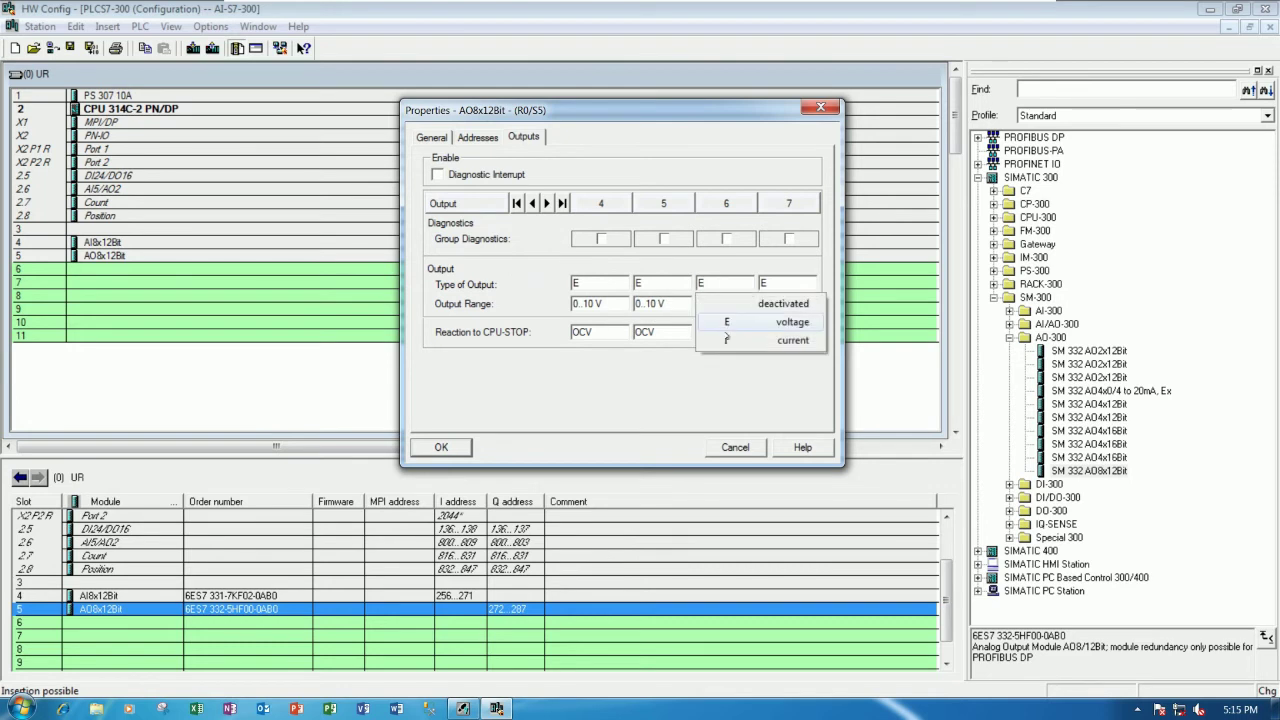
click(730, 322)
click(725, 303)
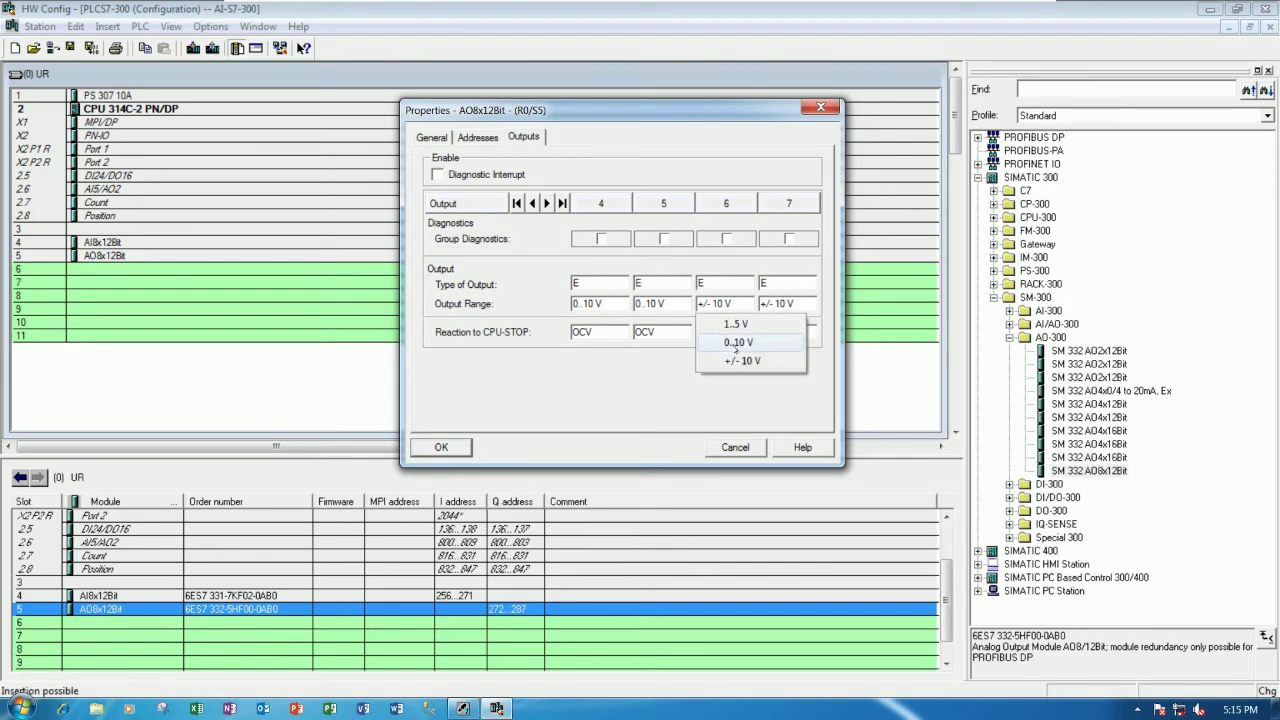
click(737, 343)
click(784, 283)
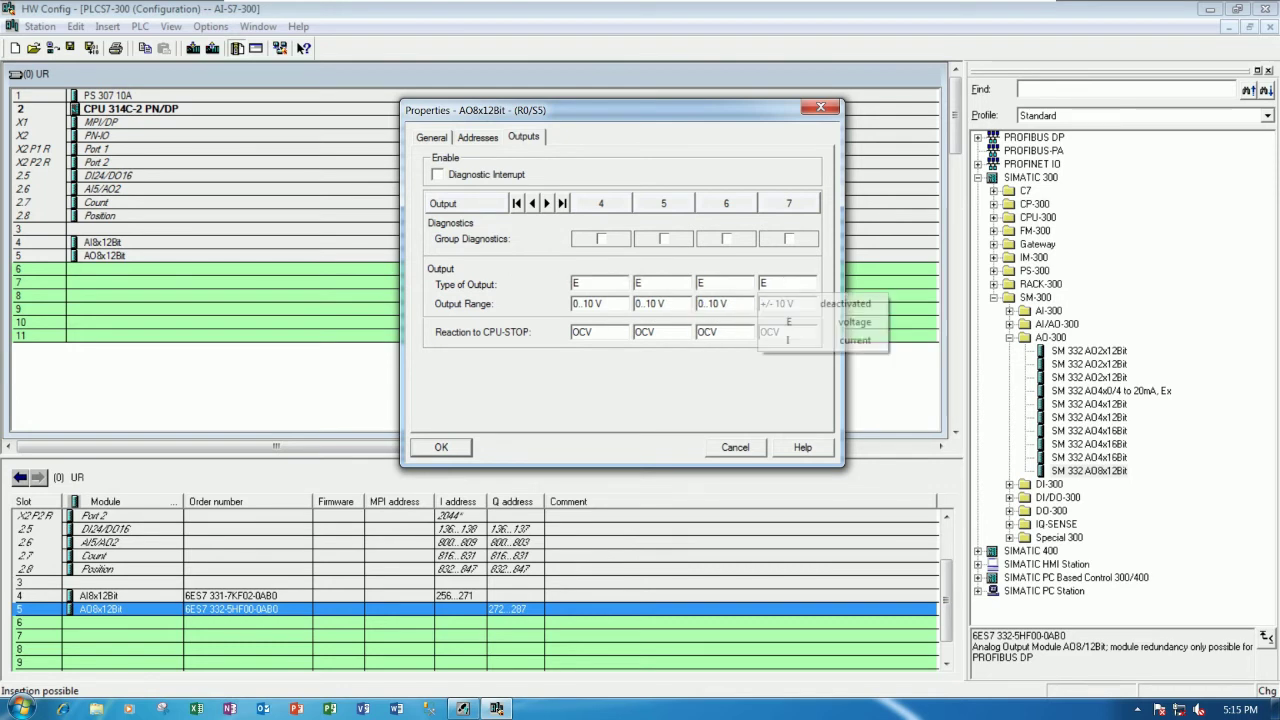
click(790, 318)
click(789, 301)
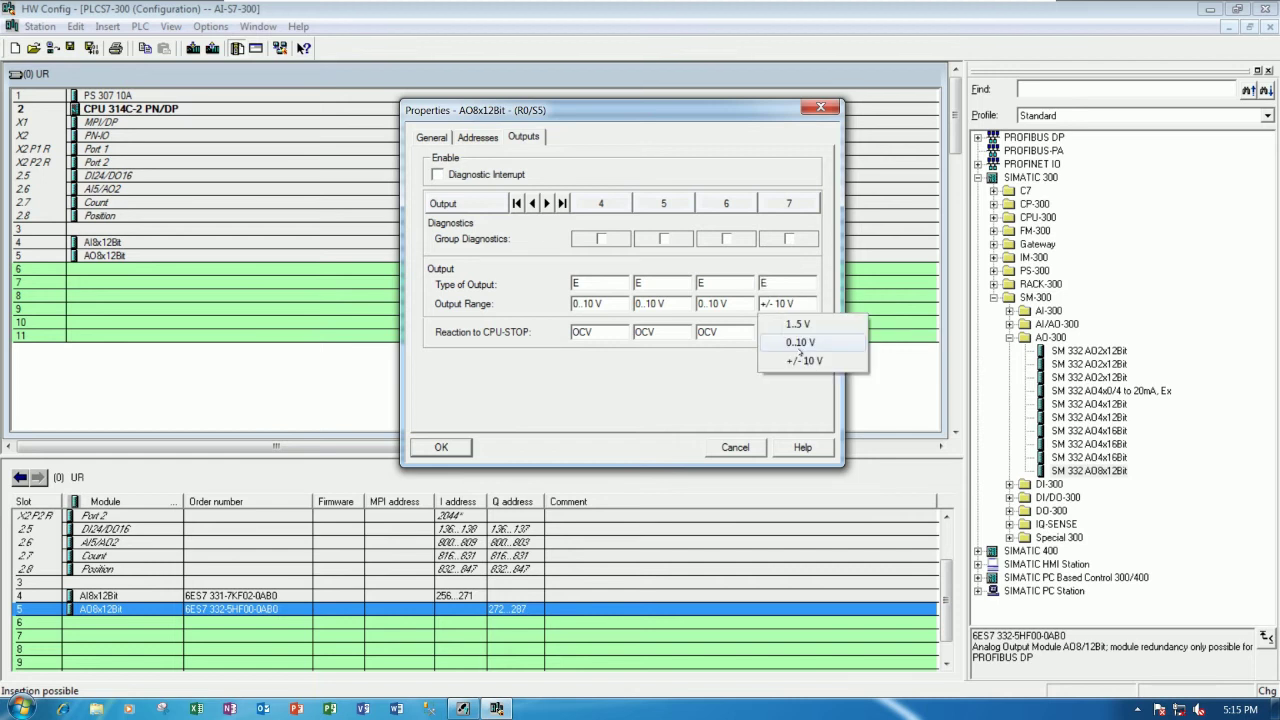
click(801, 343)
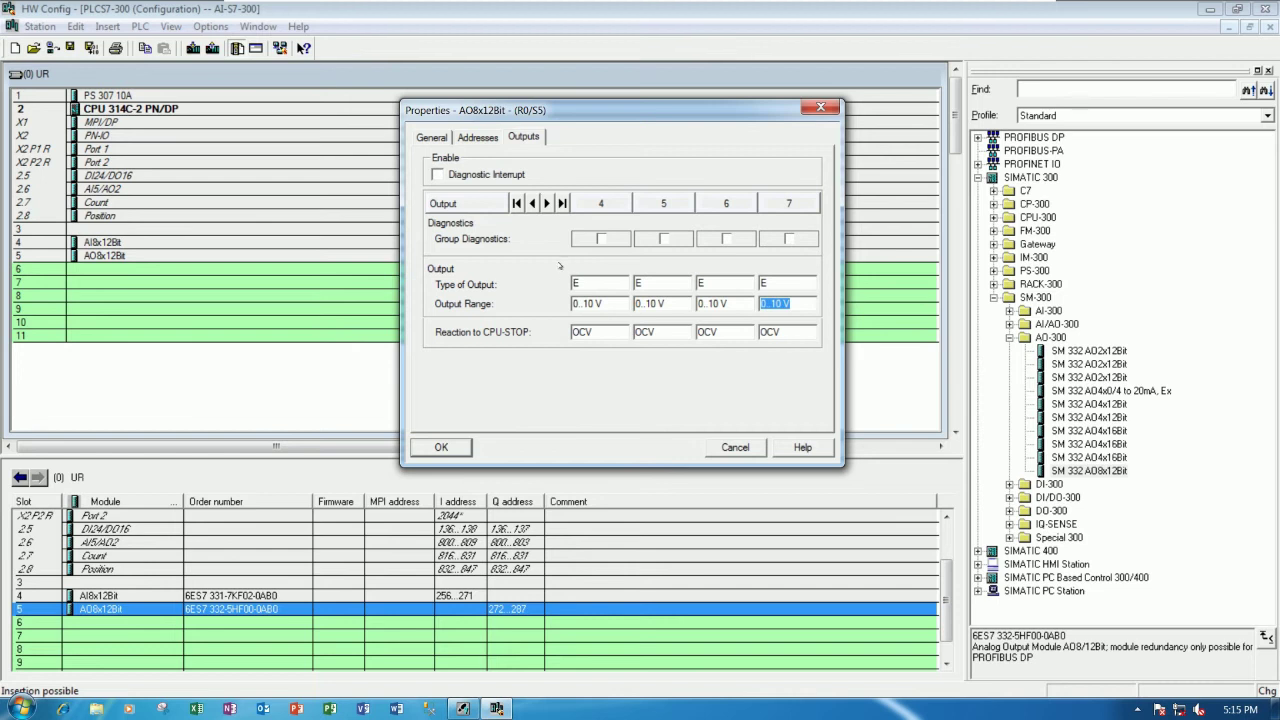
- Review the output type and range settings of all channels from 0 to 7
click(532, 203)
click(532, 203)
click(532, 203)
click(532, 203)
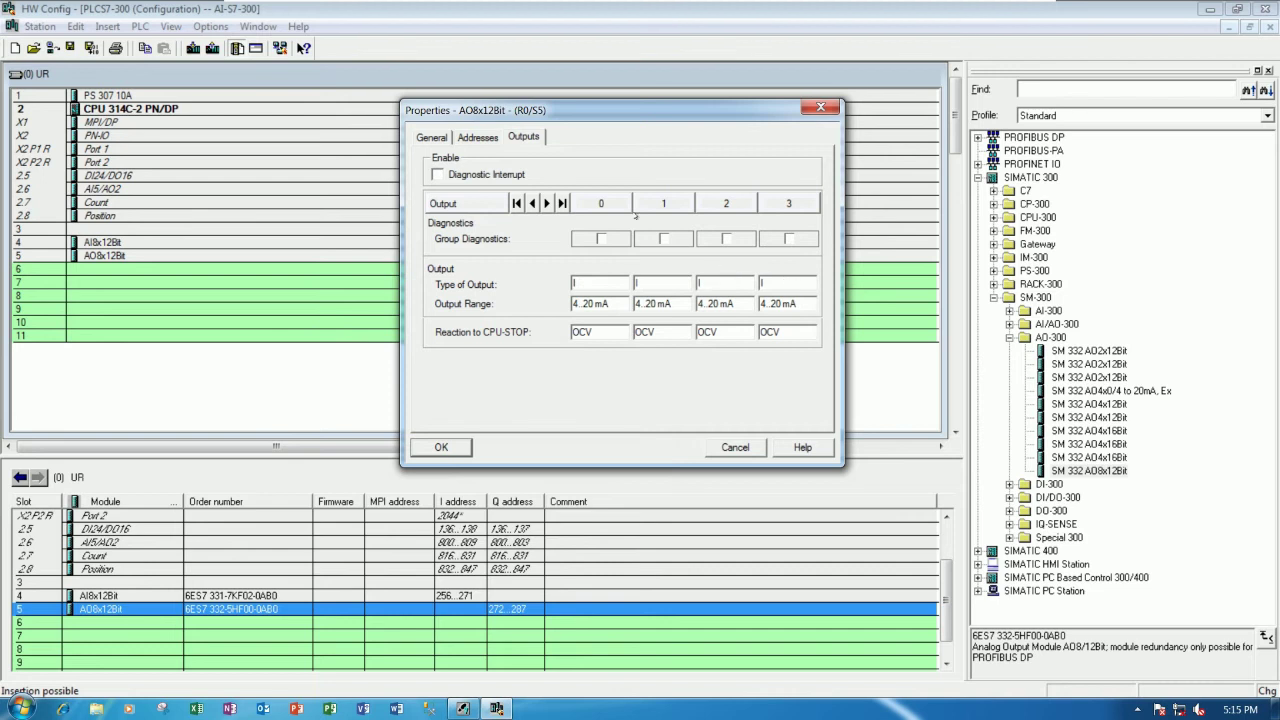
click(562, 203)
click(533, 203)
click(533, 203)
click(533, 203)
click(533, 203)
- Accept the module properties and save and compile the hardware configuration
click(441, 448)
click(91, 47)
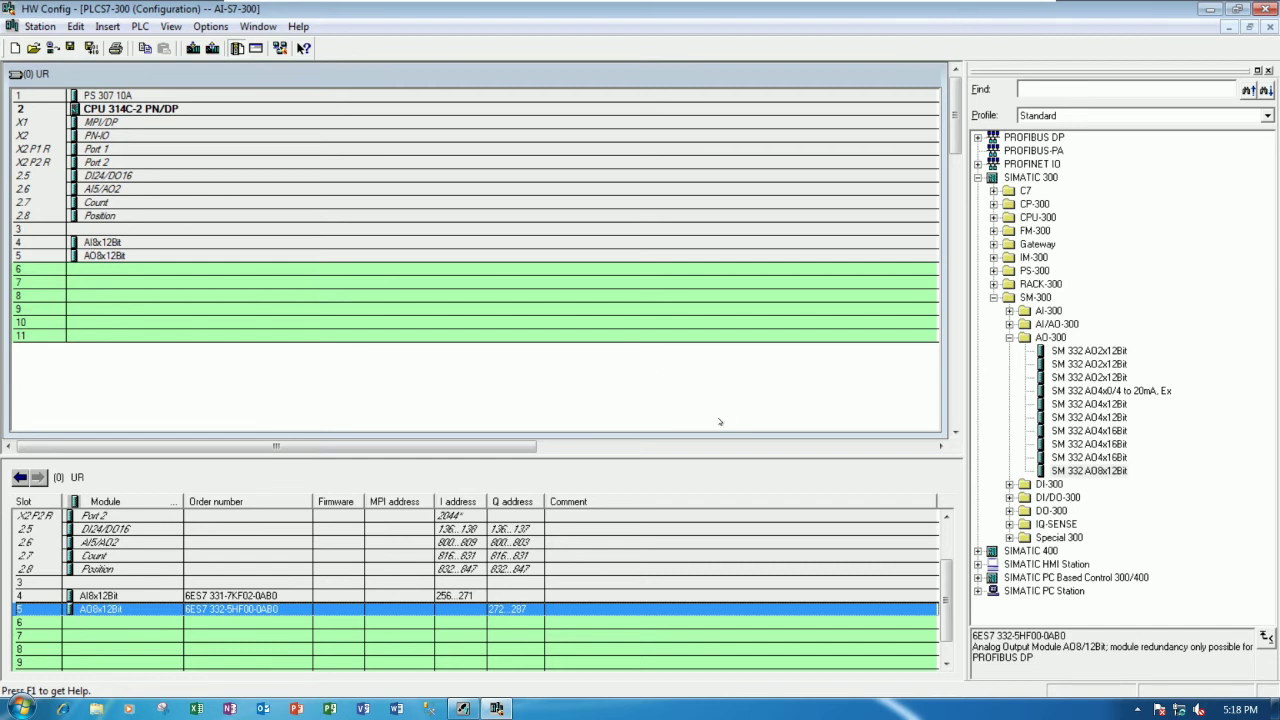
- Switch to the Windows command prompt and ping the PLC at 192.168.0.1, repeating the test once
key(super+r)
key(Return)
text(ping 192.)
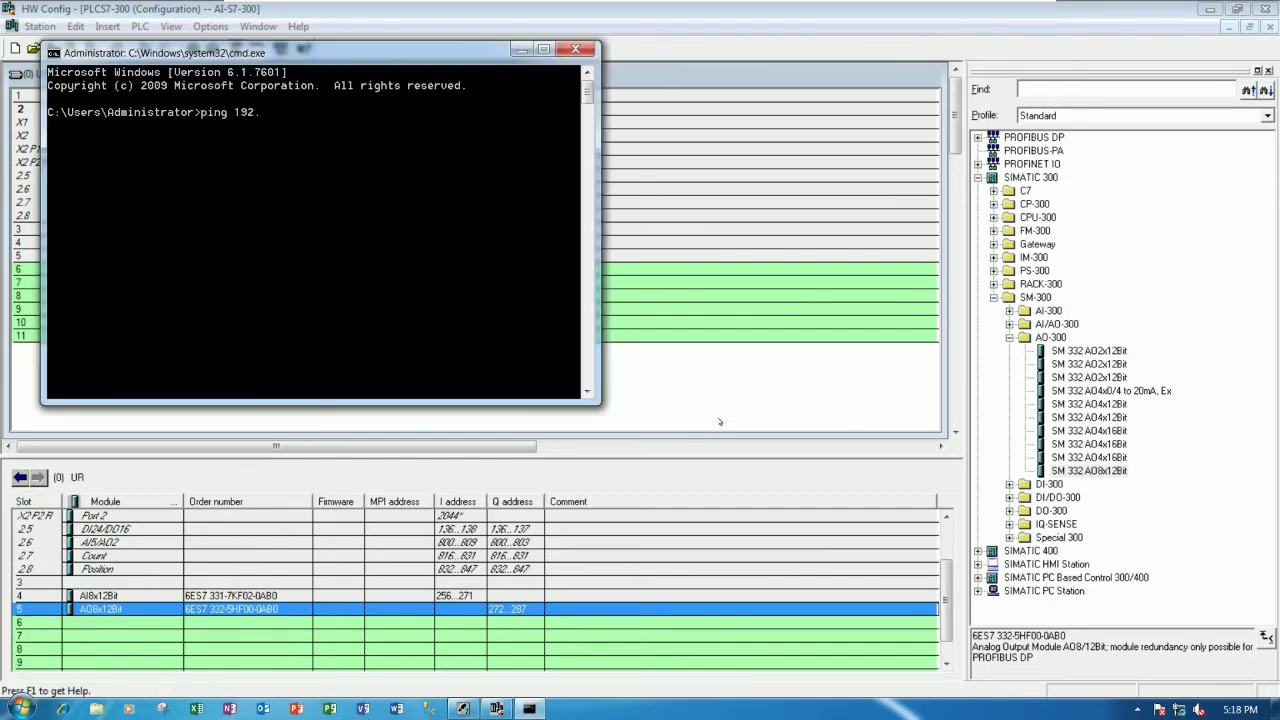
text(168.0.1)
key(Return)
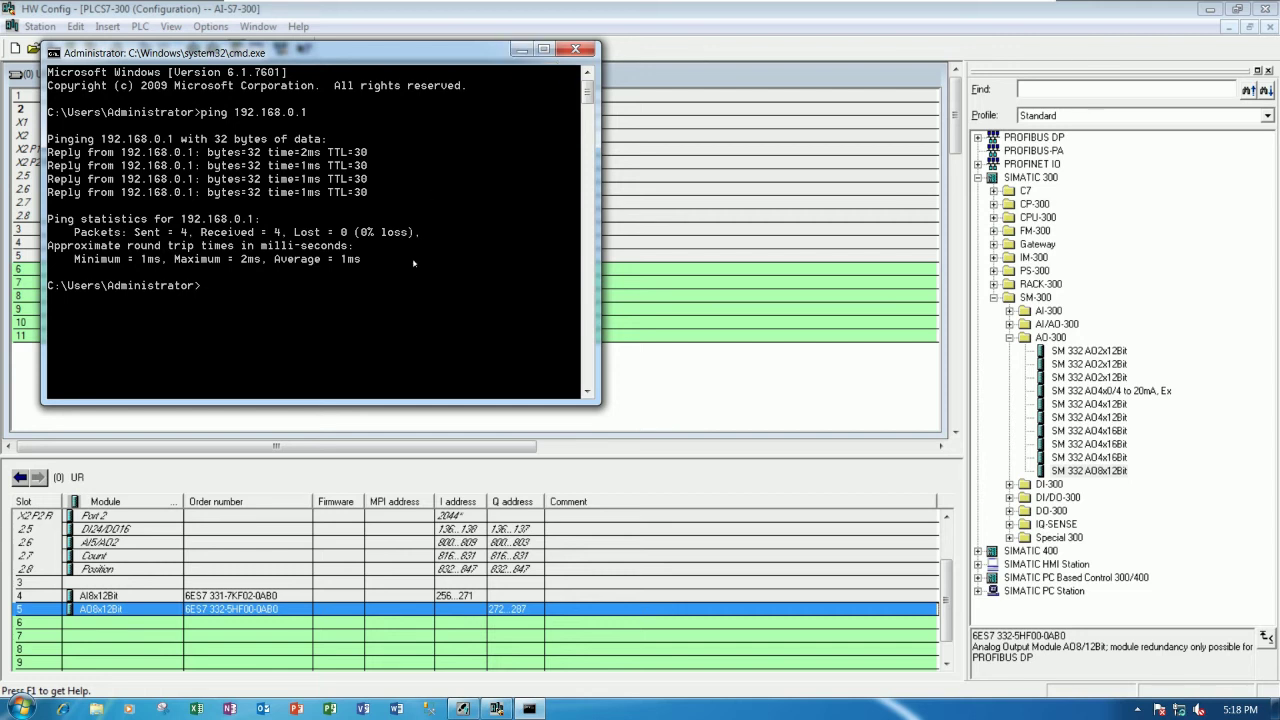
key(Up)
key(Return)
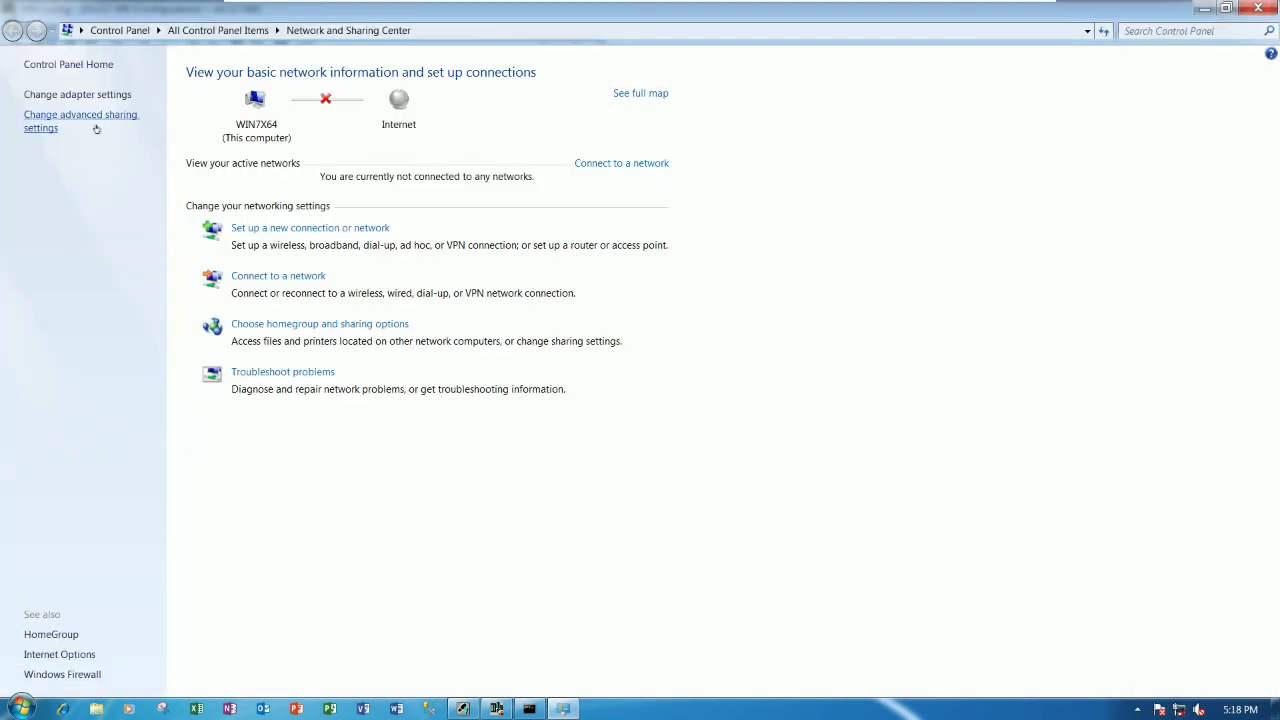
- Check the static IPv4 address settings of the Local Area Connection and close the network windows
click(85, 95)
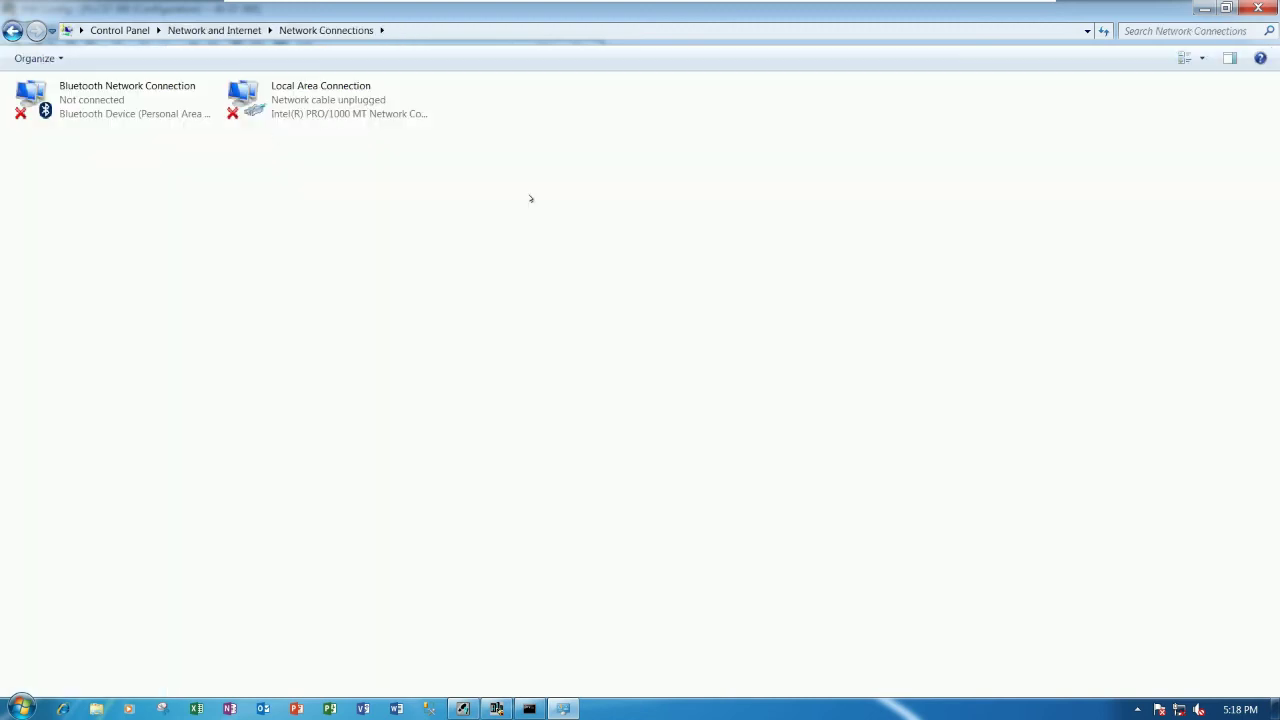
double_click(330, 112)
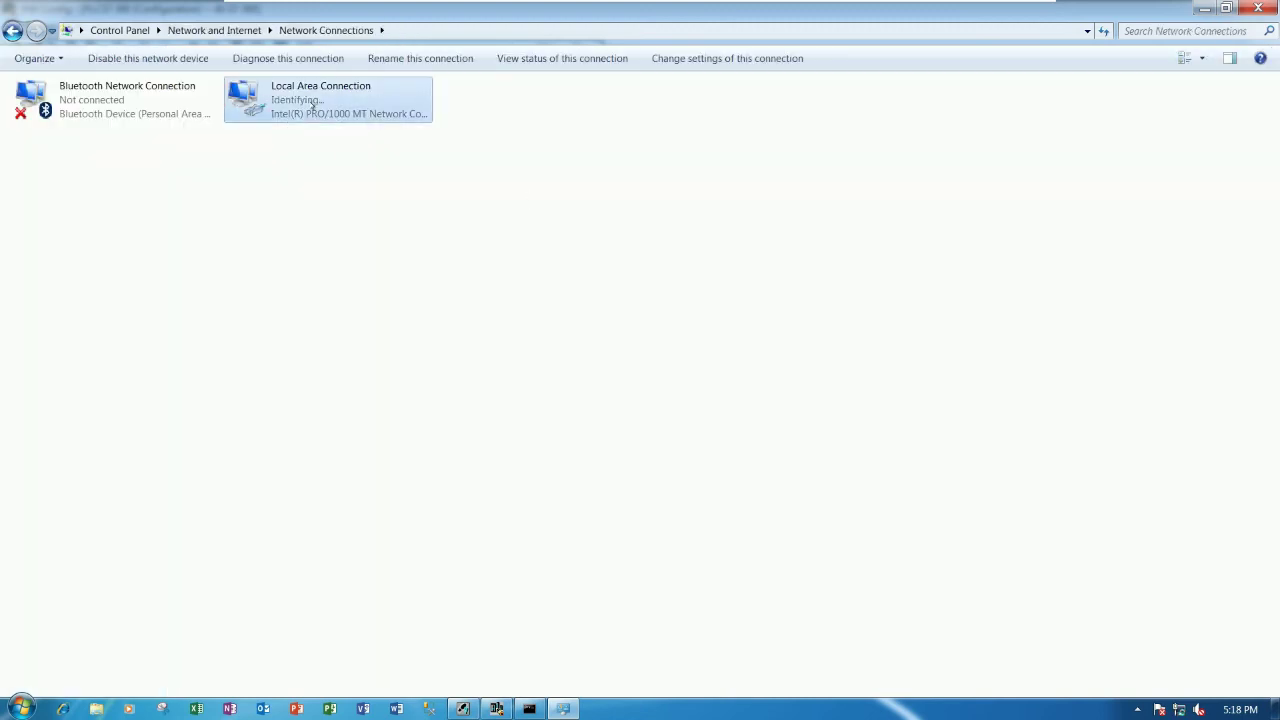
click(566, 484)
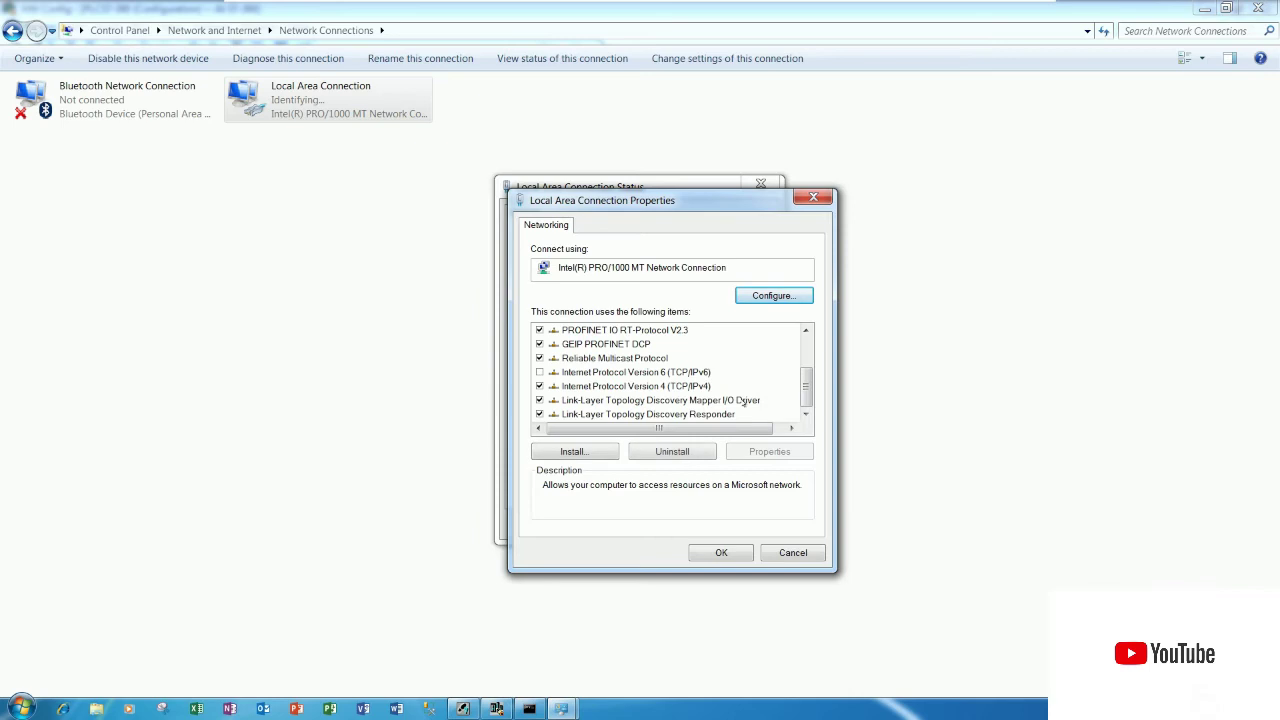
double_click(700, 388)
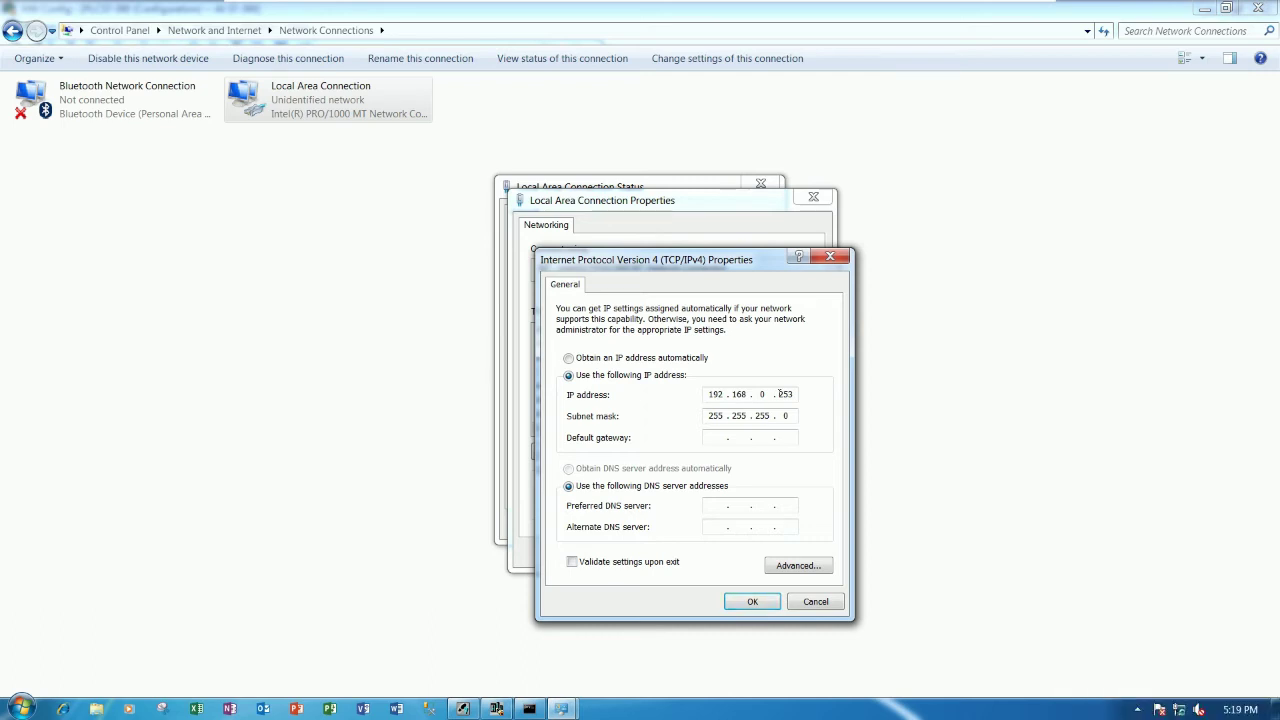
double_click(780, 394)
click(760, 601)
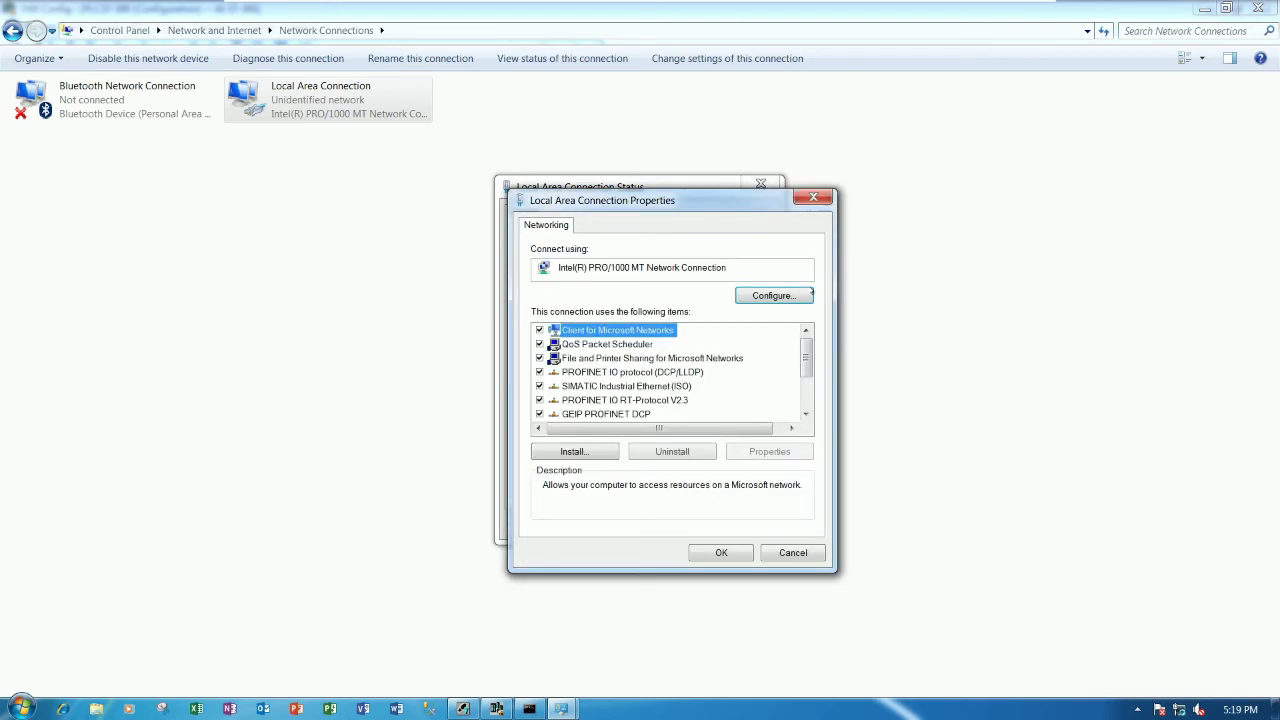
click(813, 196)
click(761, 184)
click(1258, 7)
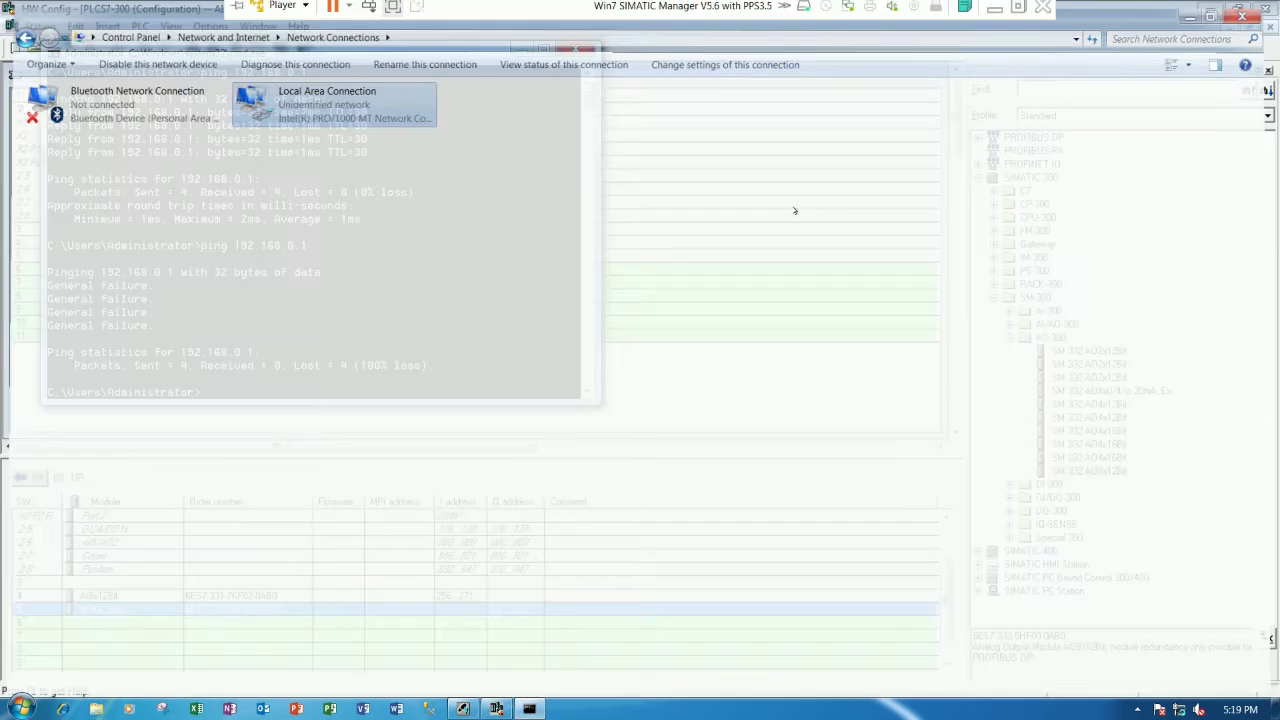
- Ping 192.168.0.1 again from the command prompt and minimize the prompt window
key(Up)
key(Return)
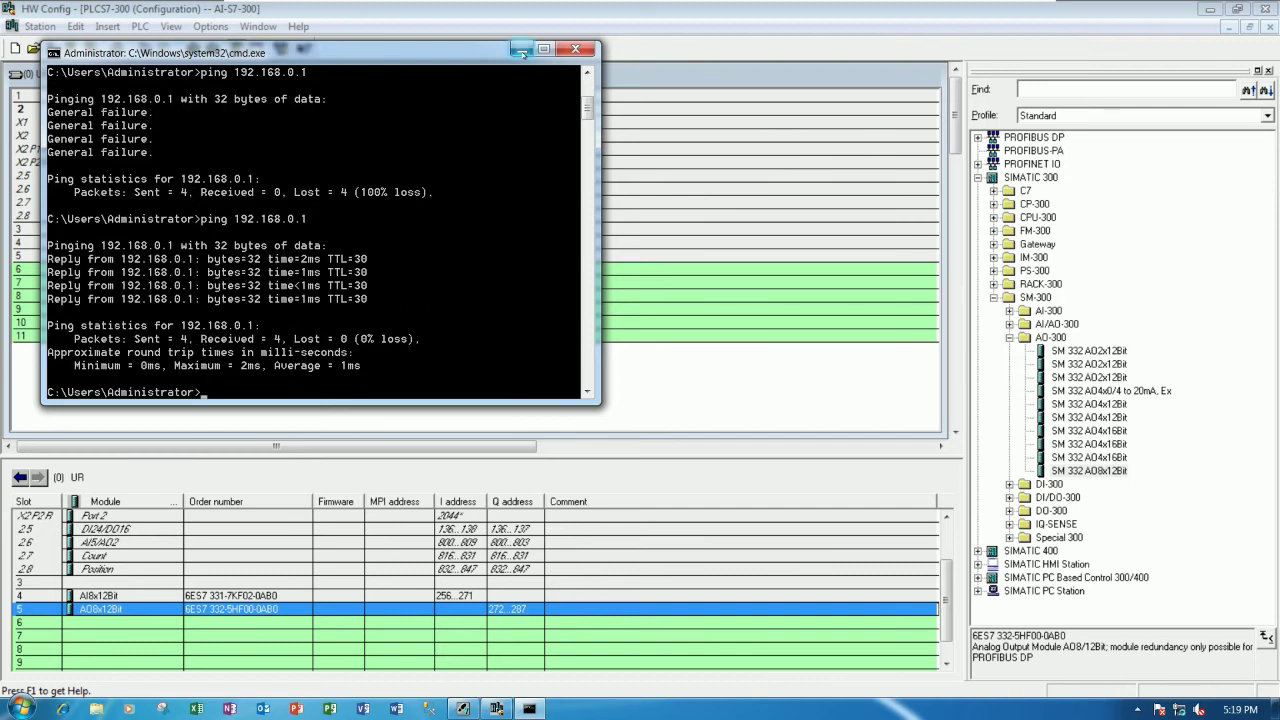
click(521, 50)
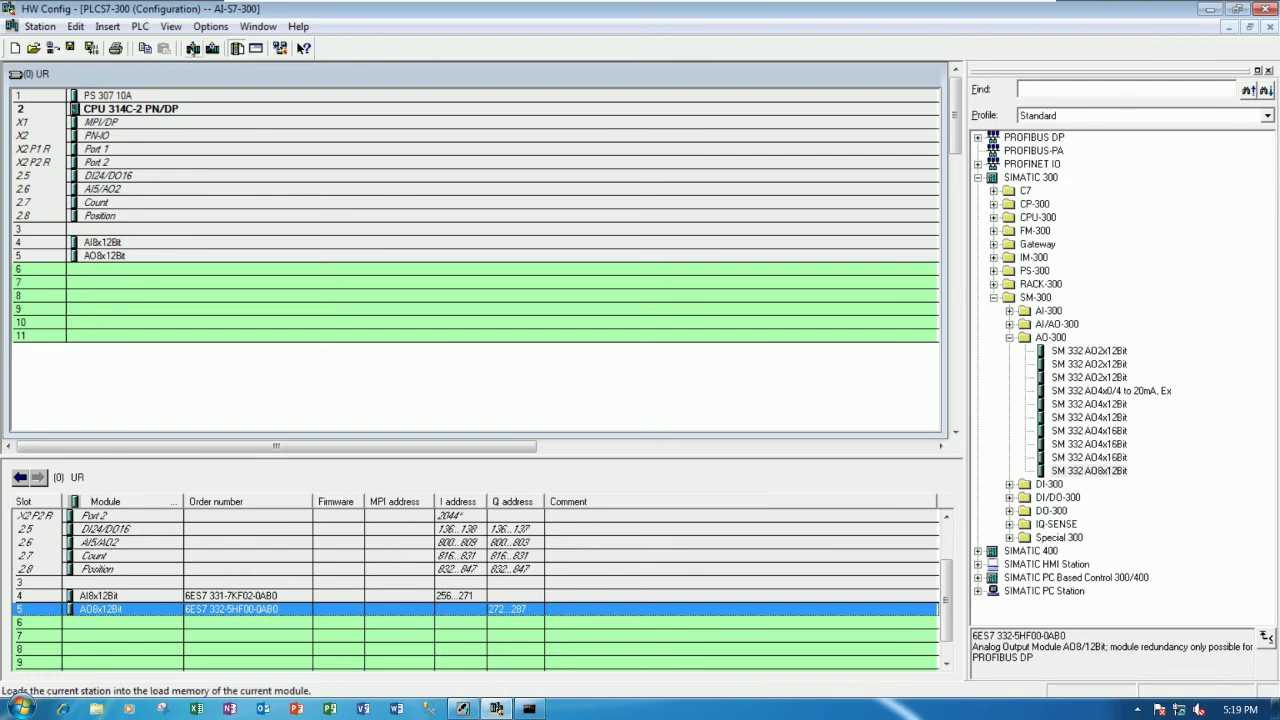
- Start downloading the station to CPU 314C-2 PN/DP and select the accessible node 192.168.0.1 as the target
click(192, 48)
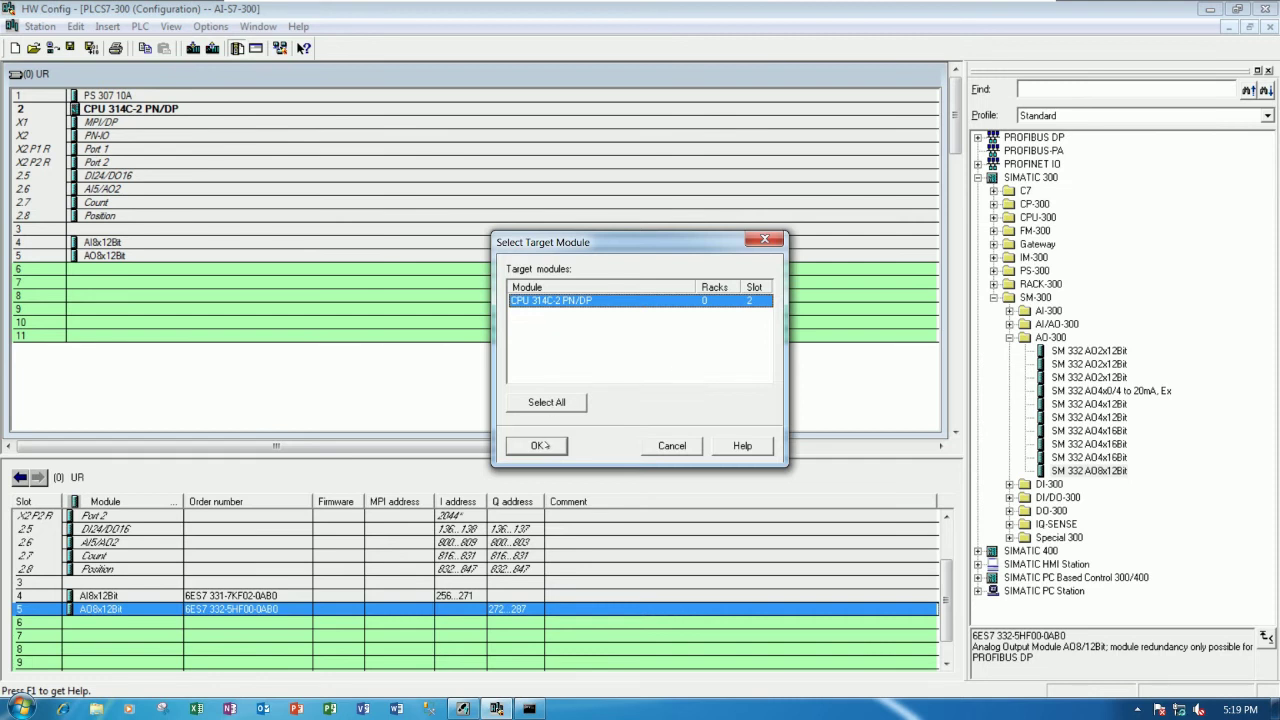
click(558, 401)
click(550, 446)
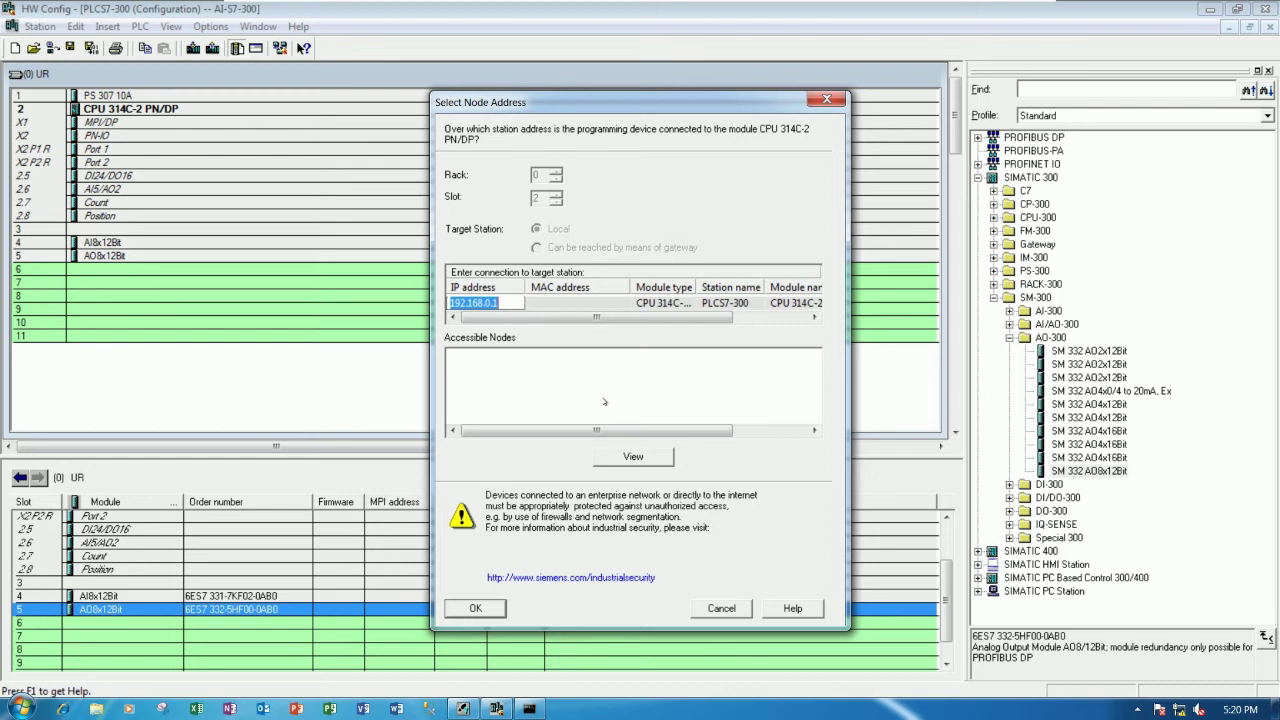
click(606, 440)
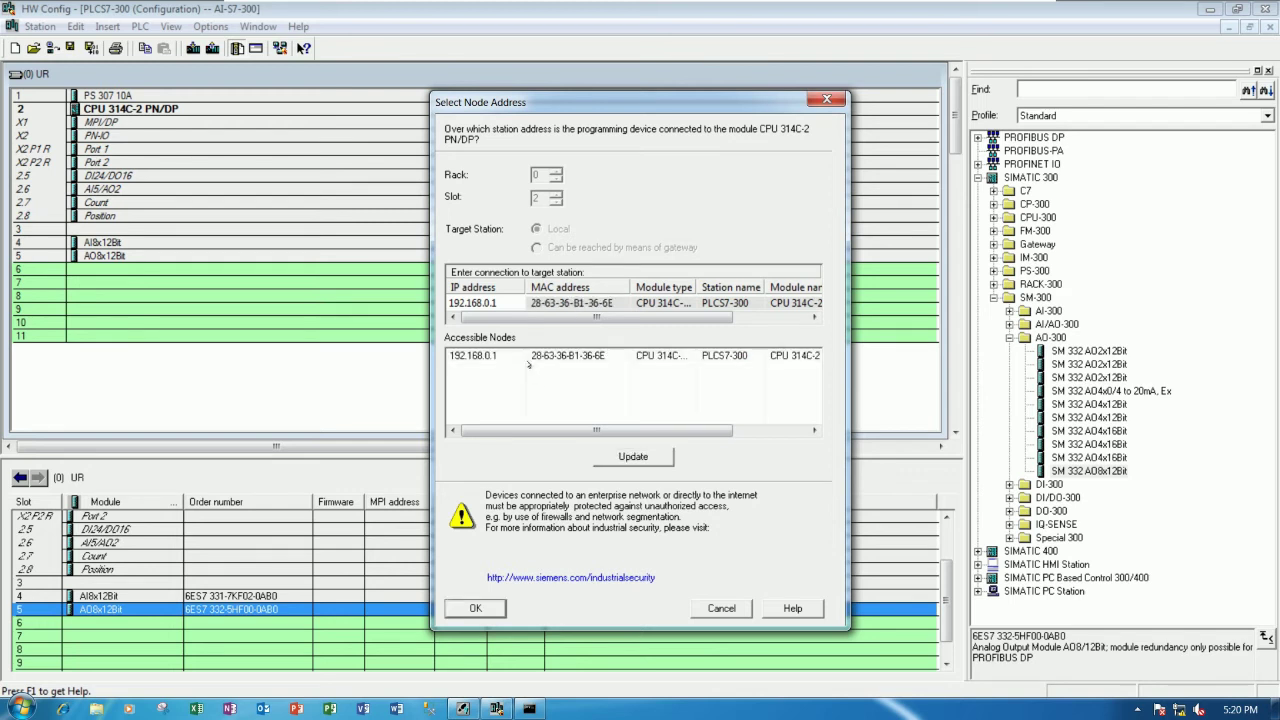
click(541, 358)
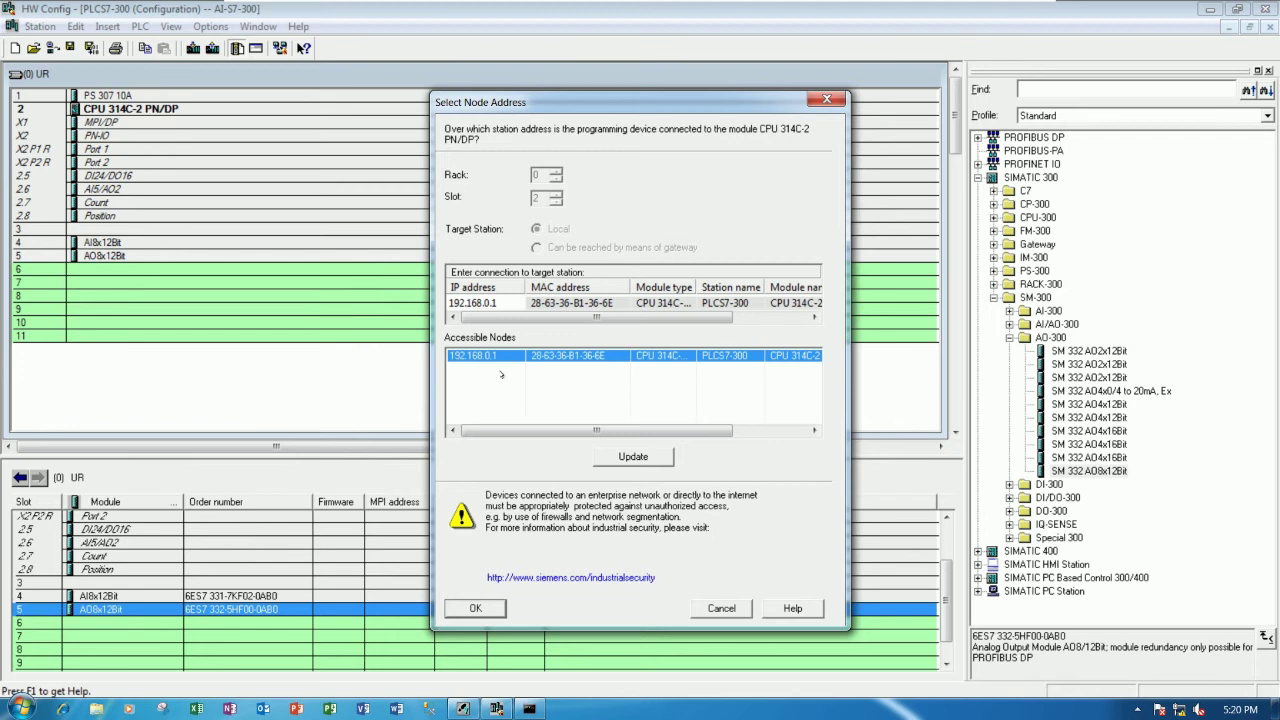
- Download the configuration to the selected node, allowing the CPU to be stopped and performing a complete restart
click(487, 607)
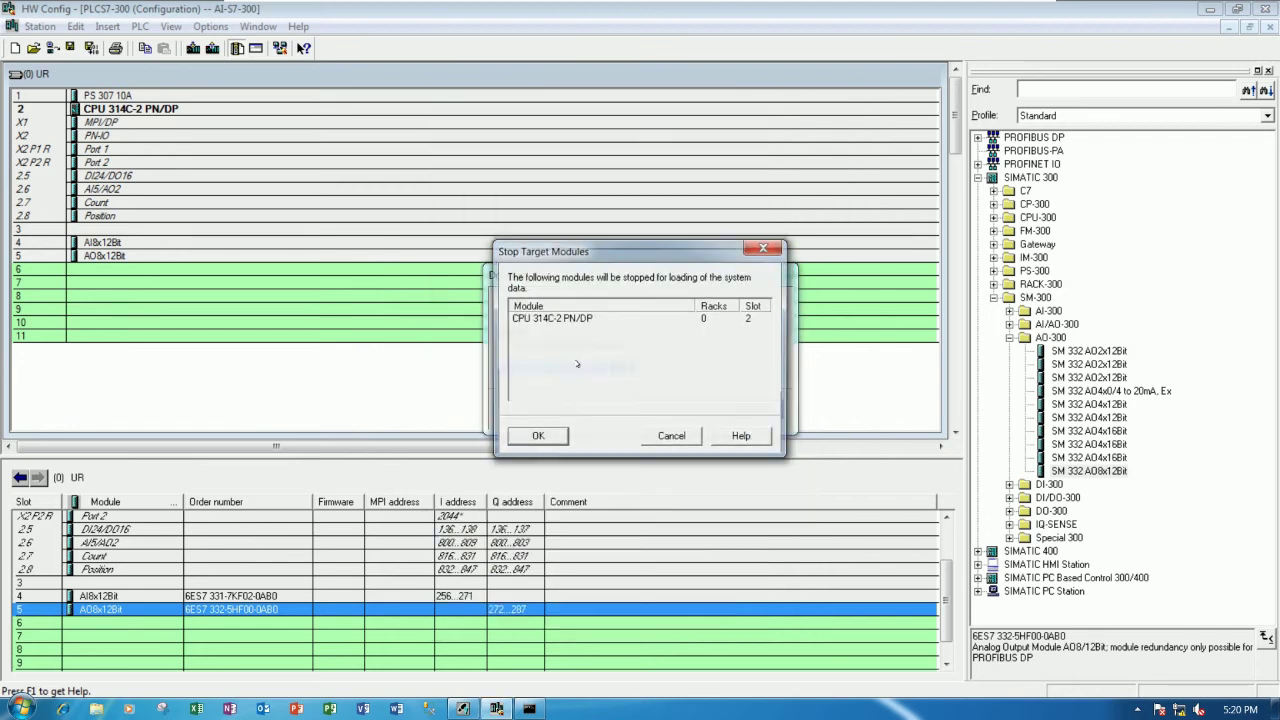
click(538, 435)
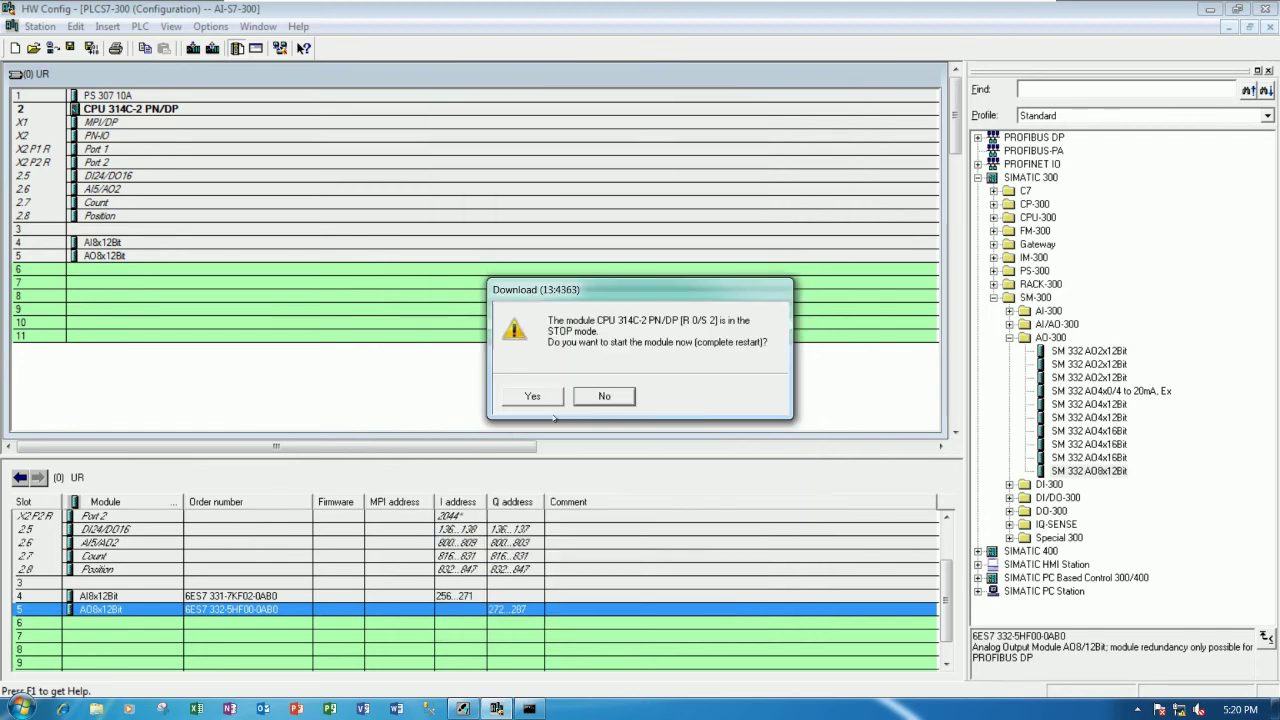
click(538, 399)
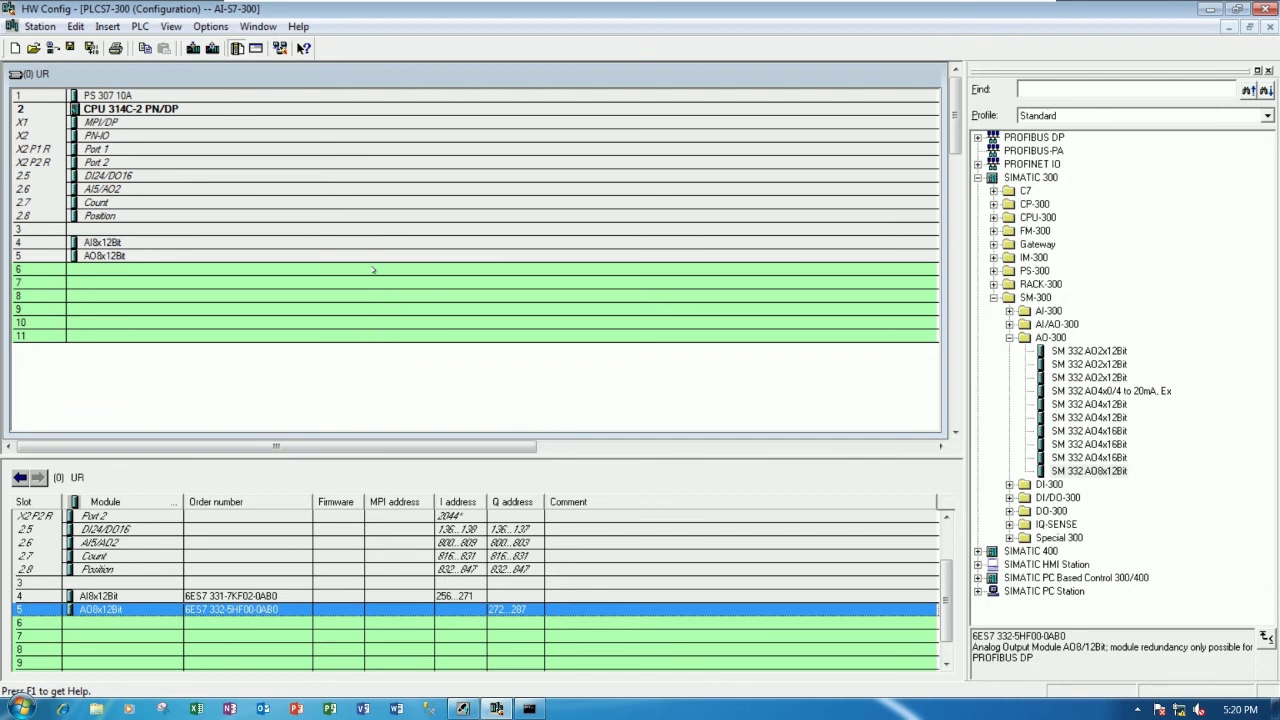
- Switch to SIMATIC Manager and show the Blocks folder of S7 Program(1)
click(1210, 9)
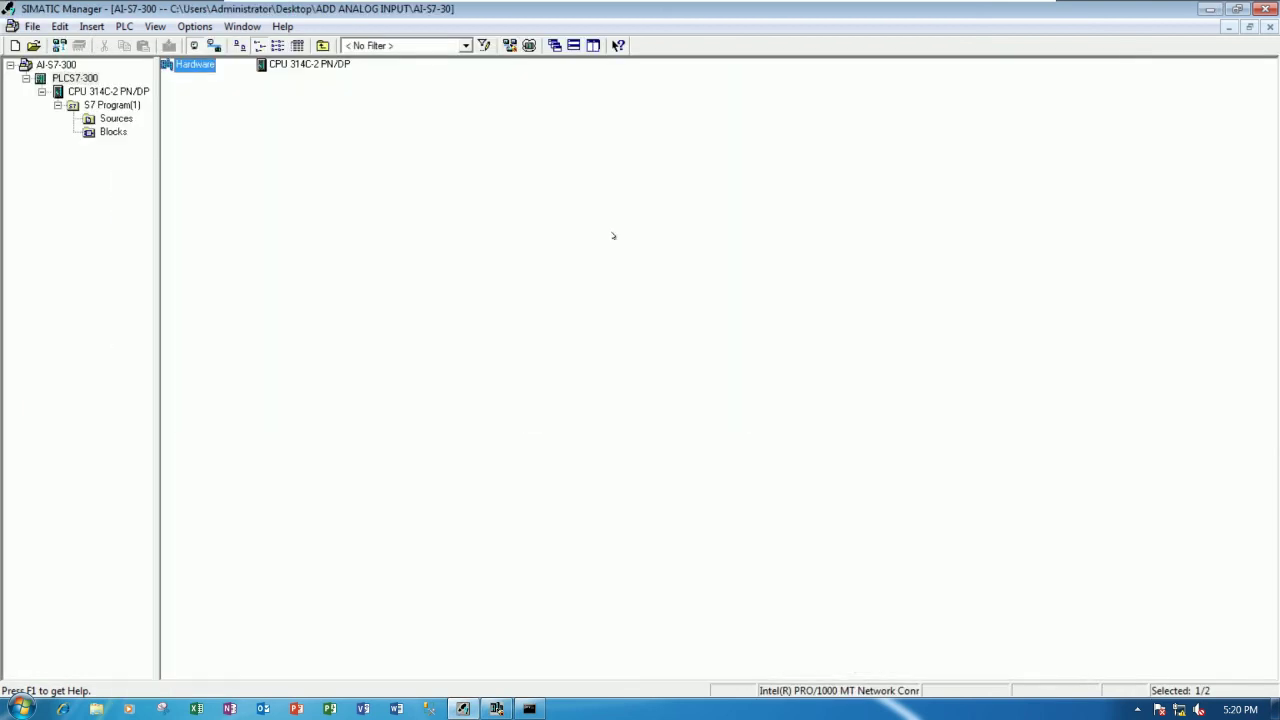
click(480, 391)
click(113, 131)
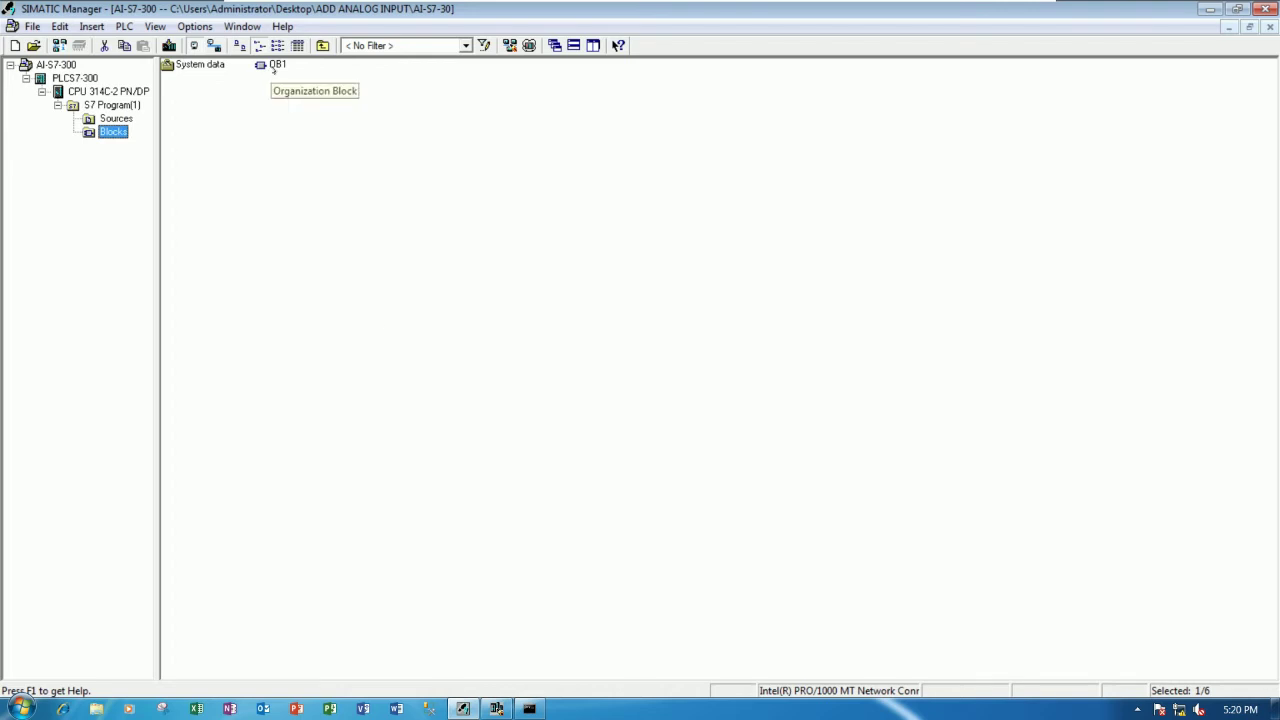
click(496, 708)
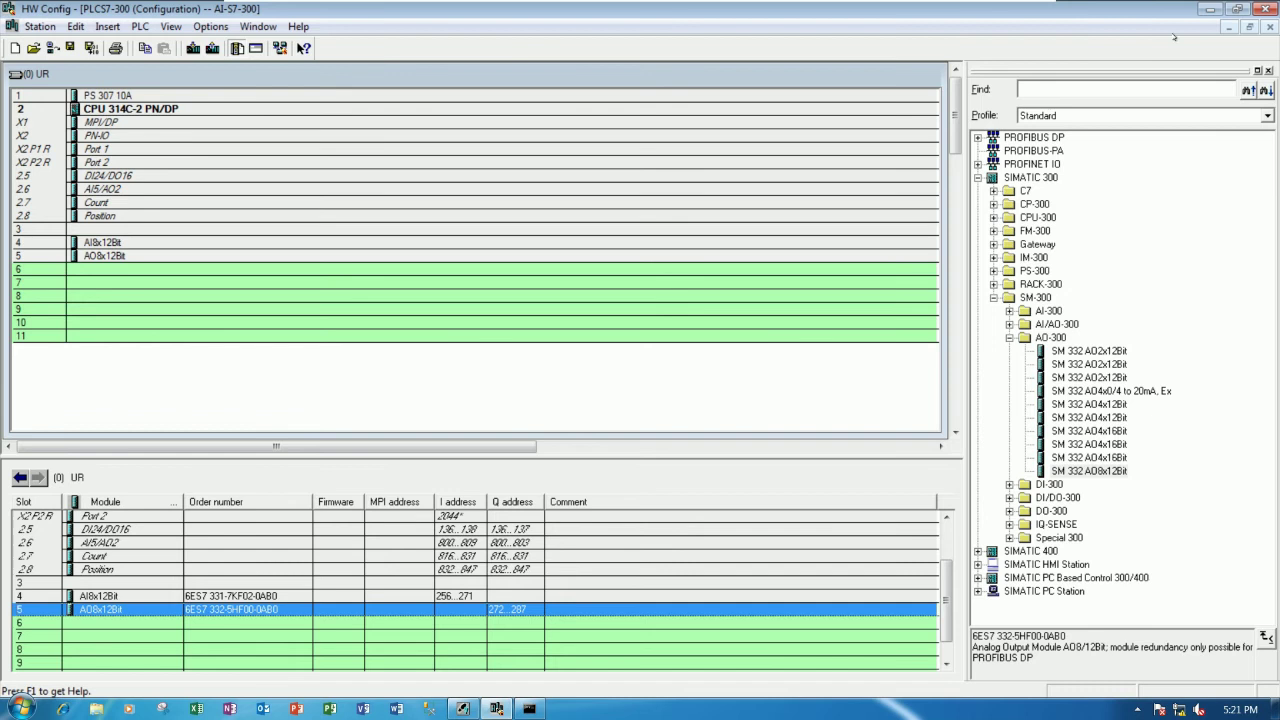
click(1210, 9)
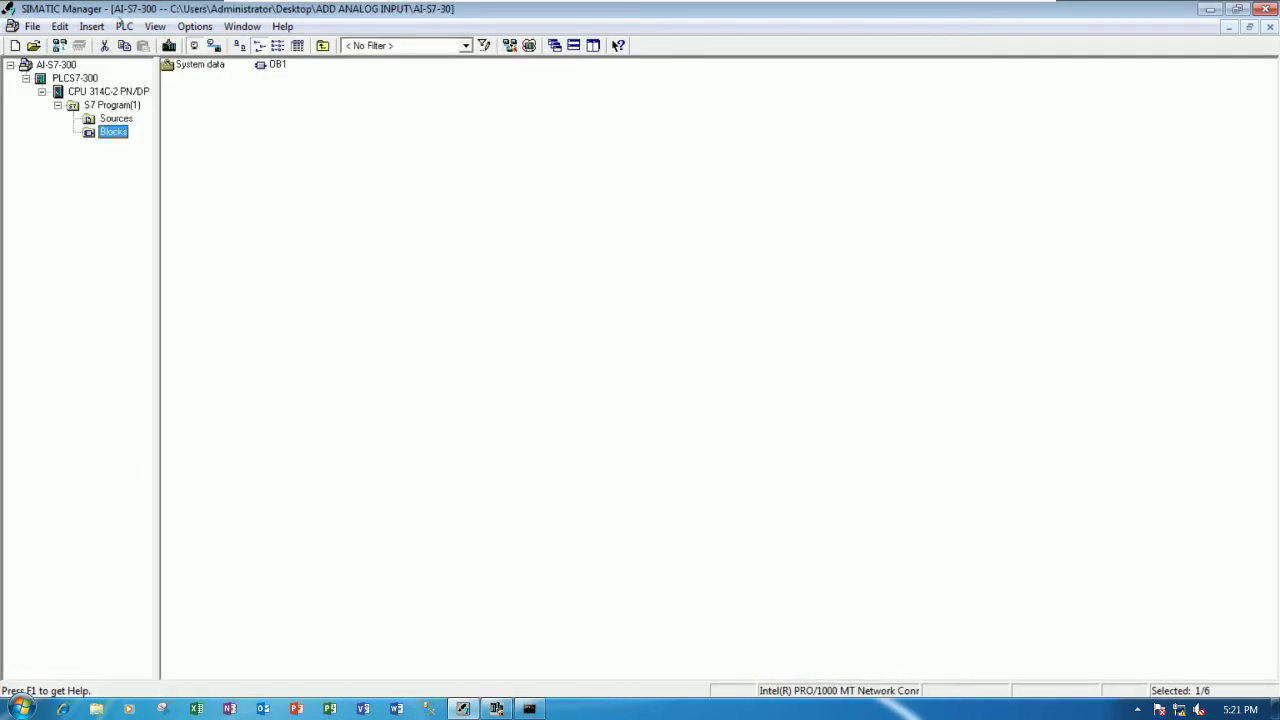
- Open a Monitor/Modify Variables table and place it over HW Config, clear of the module address list
click(124, 27)
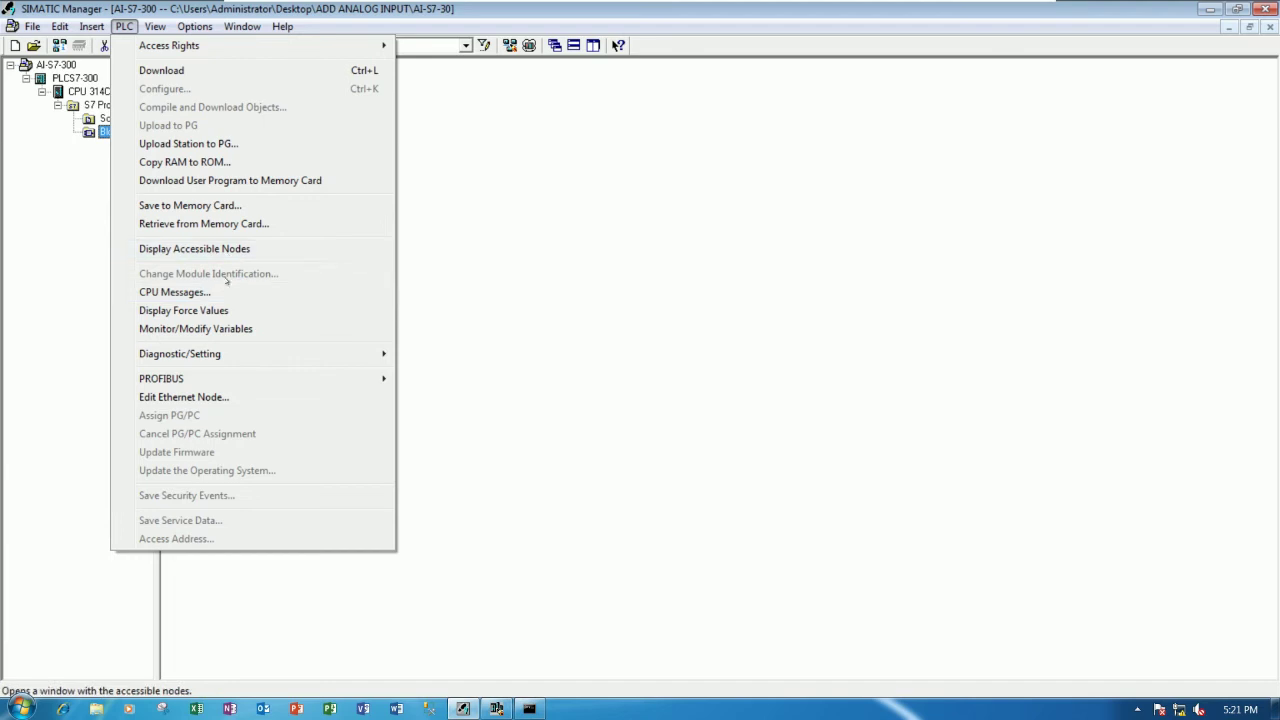
click(241, 334)
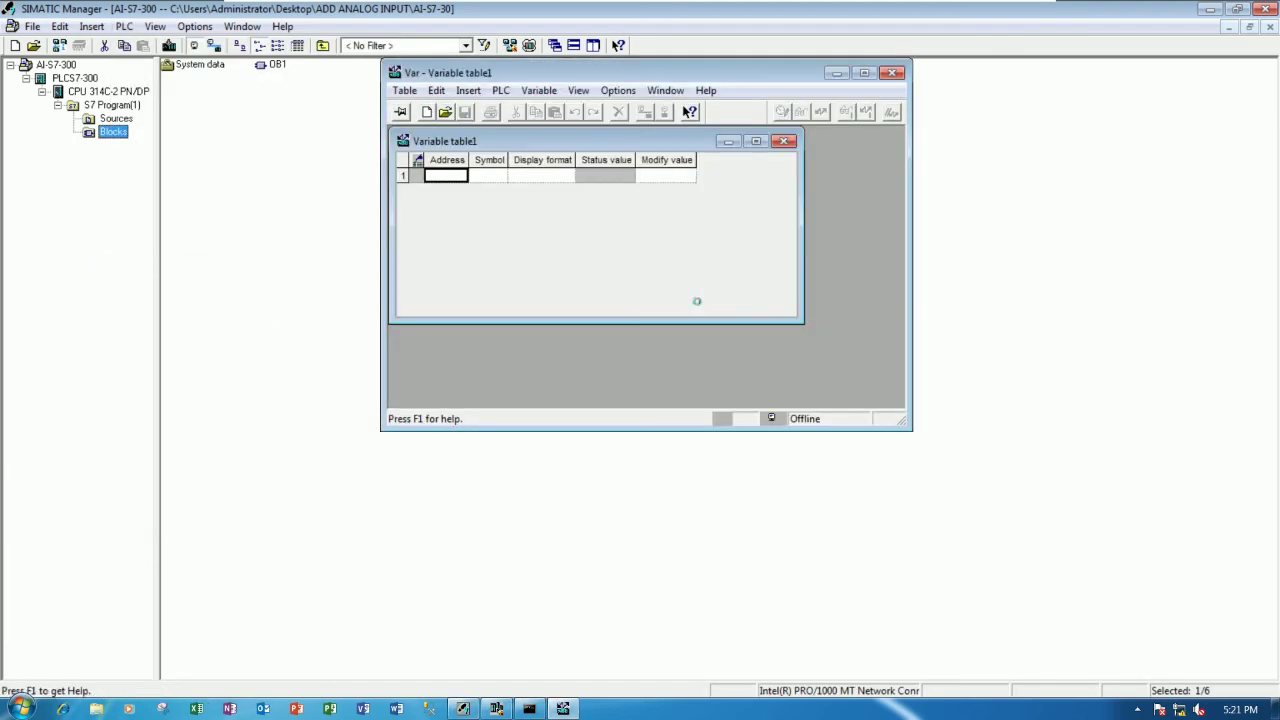
drag(682, 60, 683, 121)
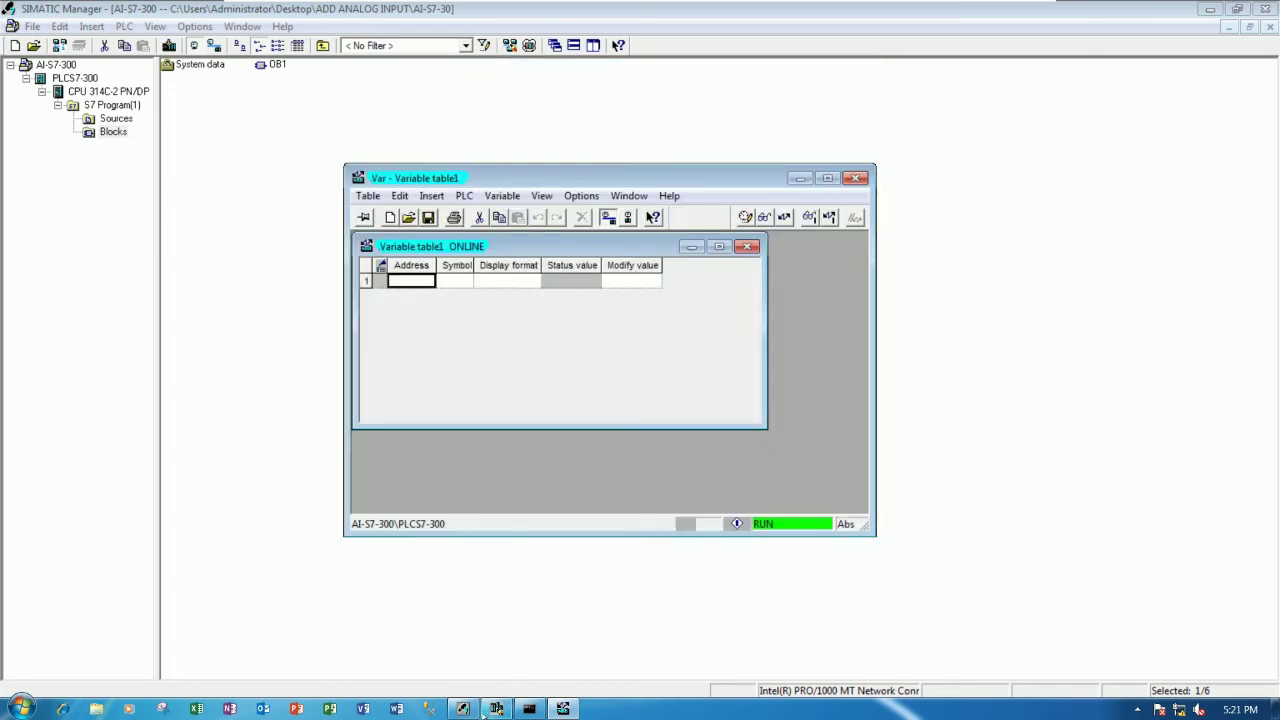
click(562, 709)
click(496, 709)
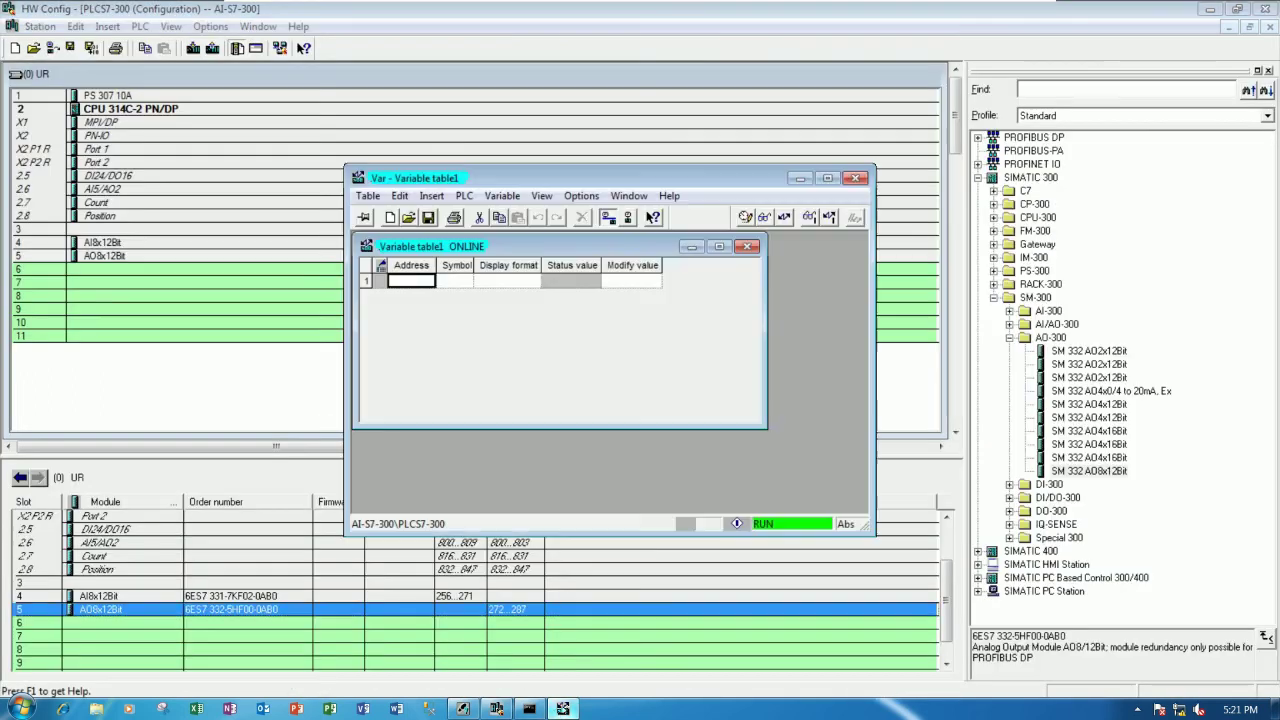
drag(677, 168, 911, 144)
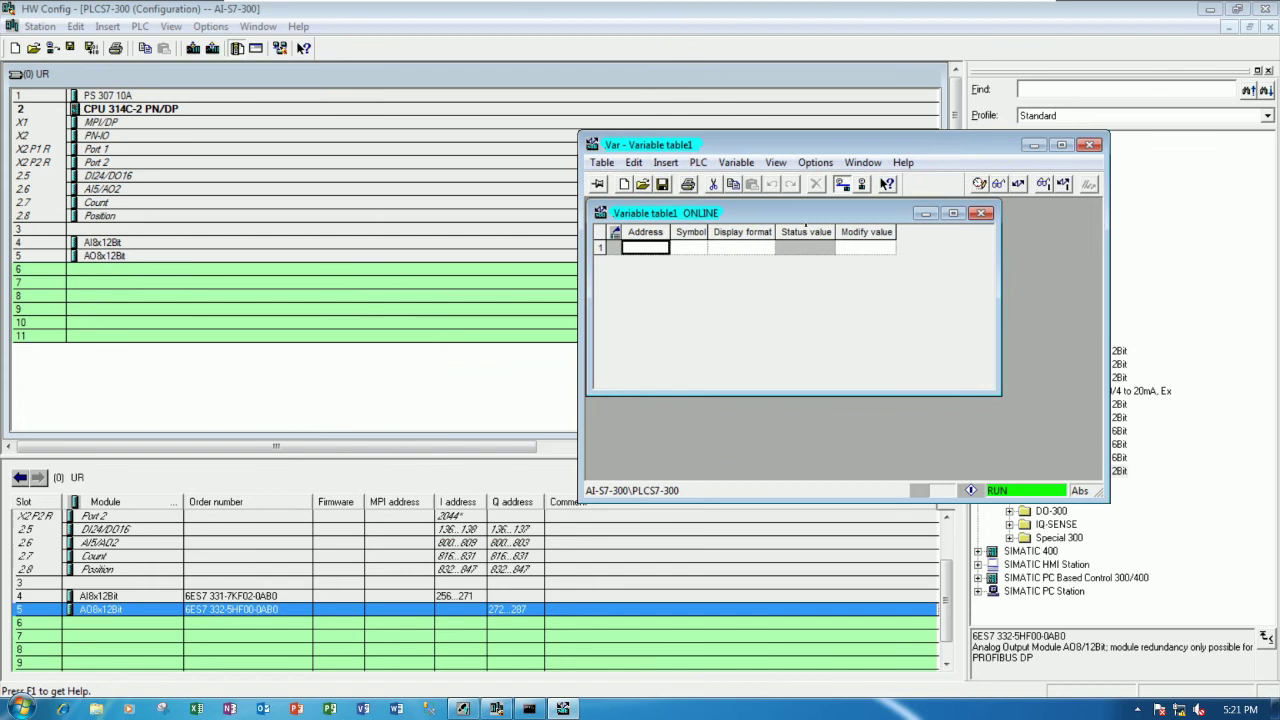
- Add the address PQW 272 to the variable table and set its display format to Decimal
text(PQW272)
key(Return)
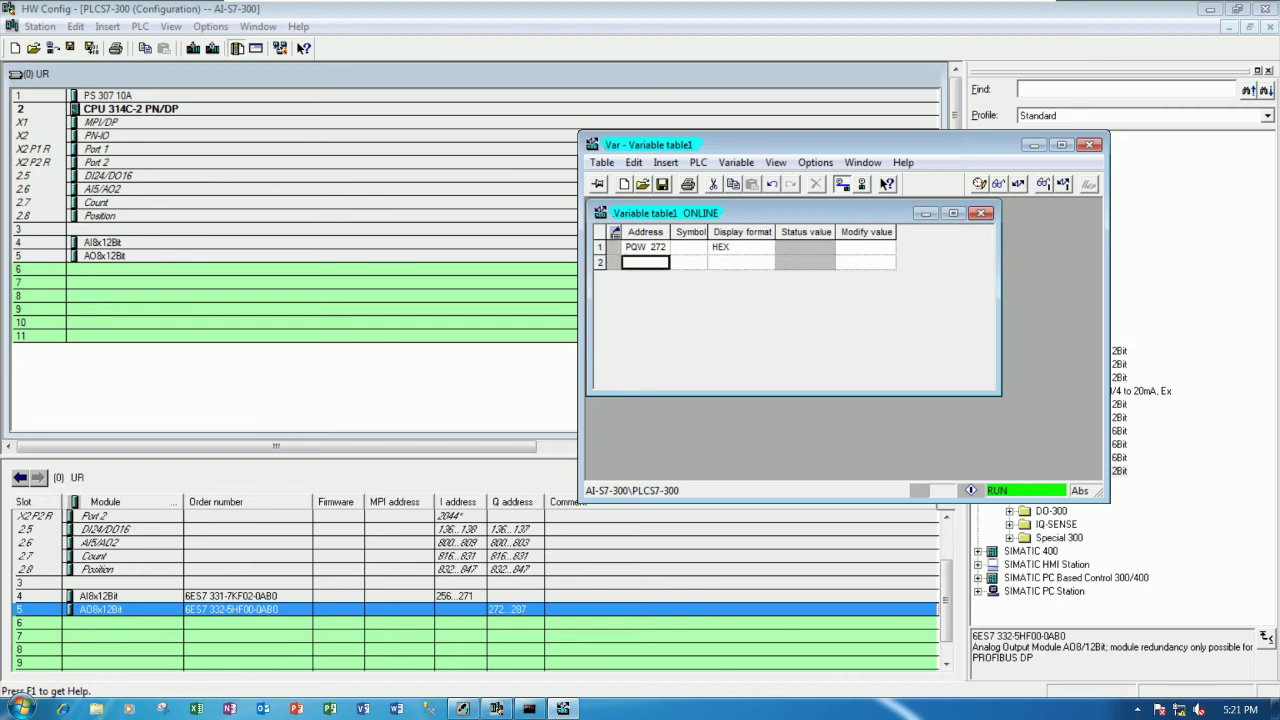
right_click(738, 247)
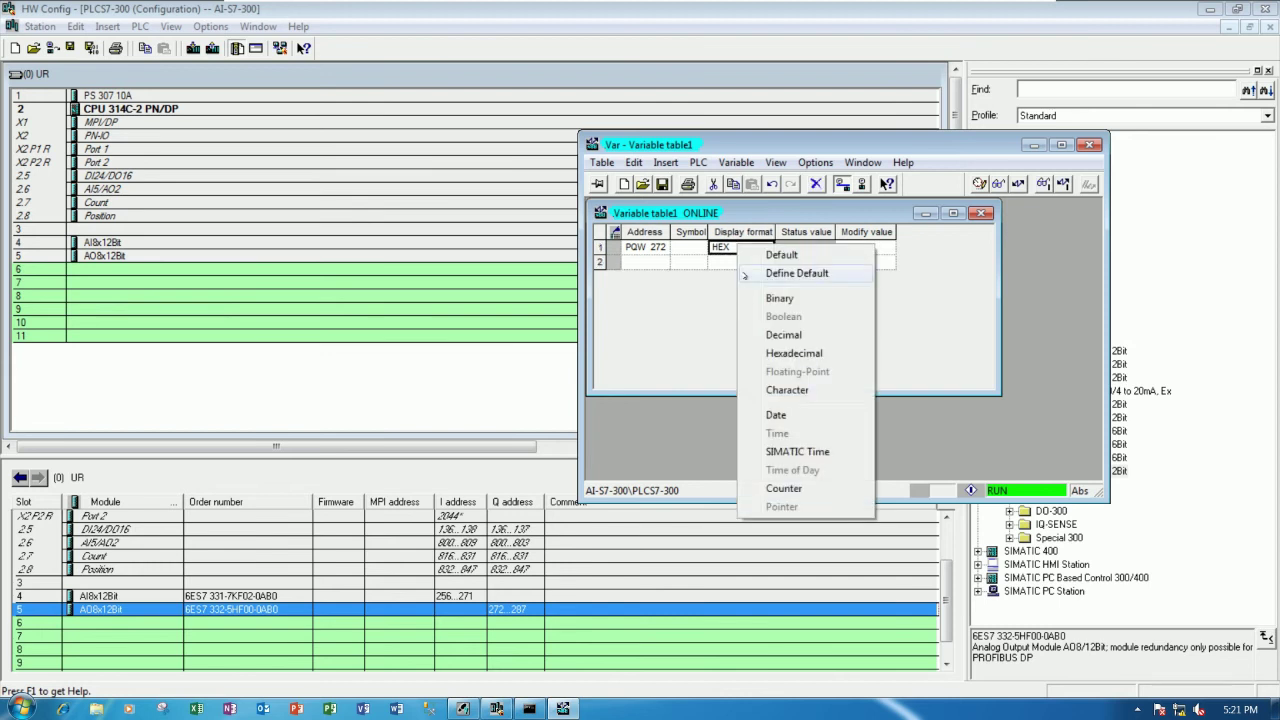
click(795, 336)
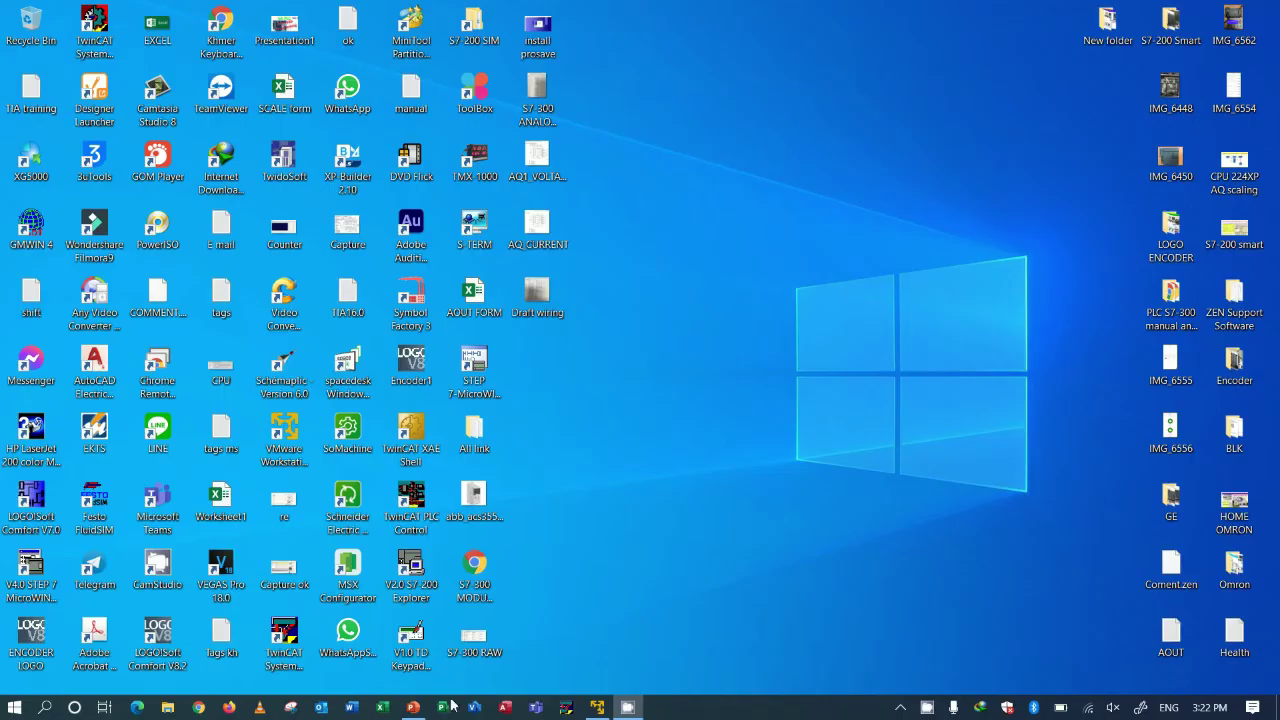
- Switch to the S7-300 presentation in PowerPoint and open the linked analog manual operation image from the SM 331-7KF02-0AB0 slide
click(412, 707)
scroll(697, 566, up, 1)
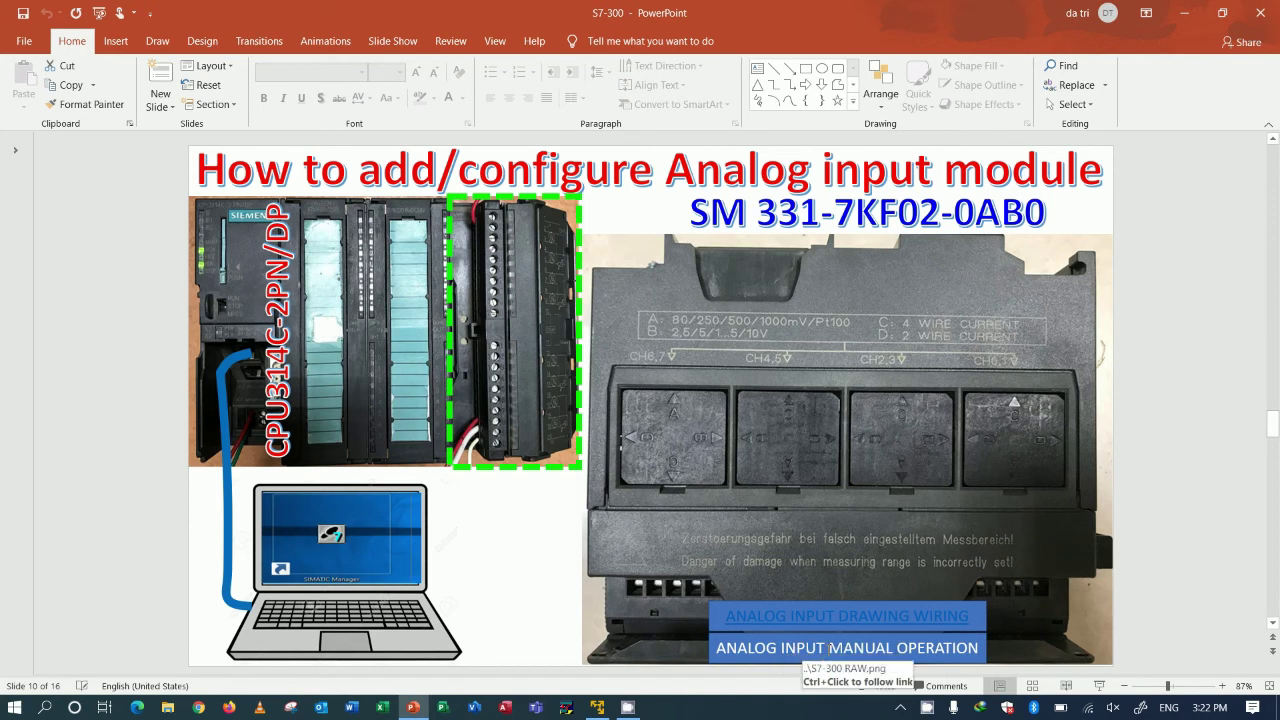
click(1099, 686)
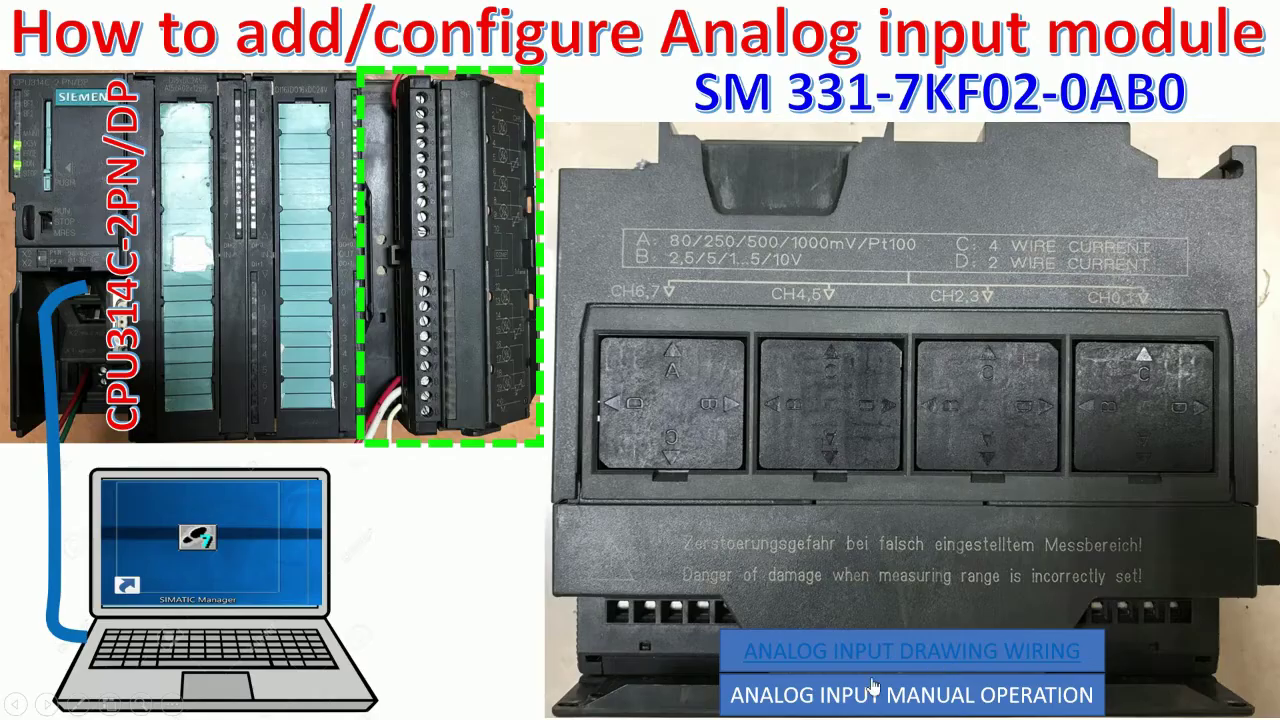
click(873, 690)
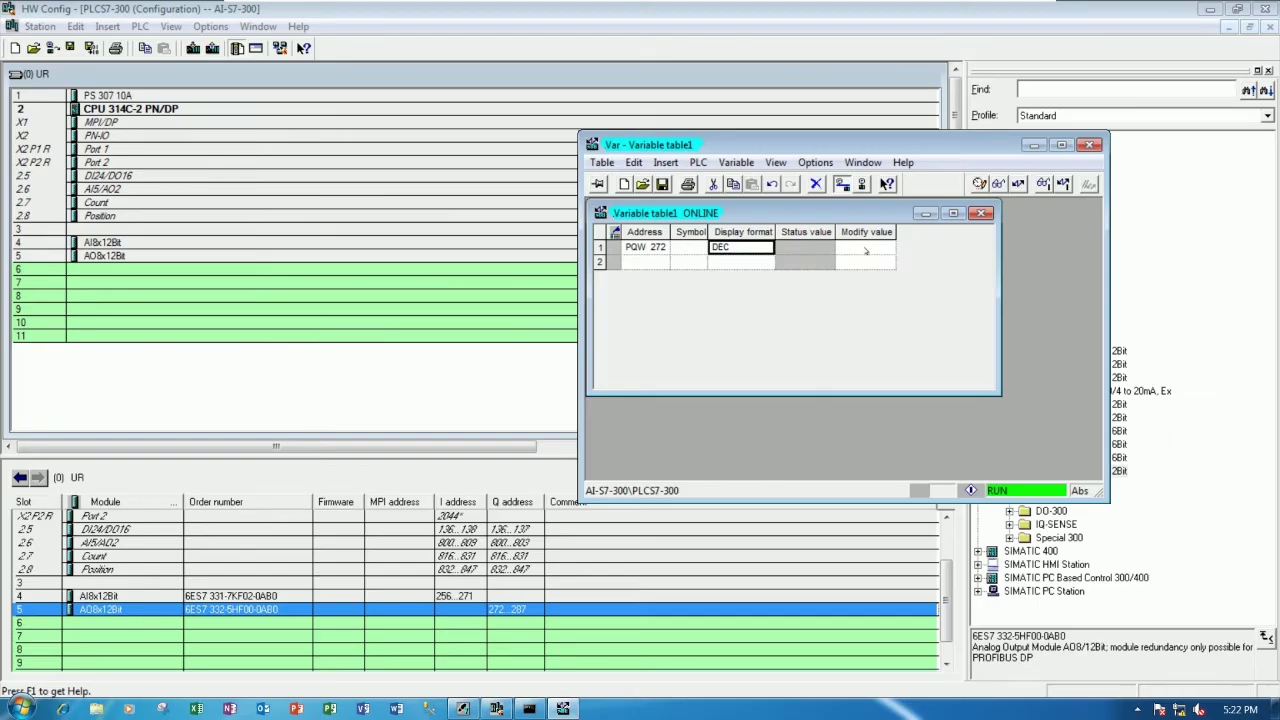
- Enter 27648 as the modify value for PQW 272 in the variable table
key(Tab)
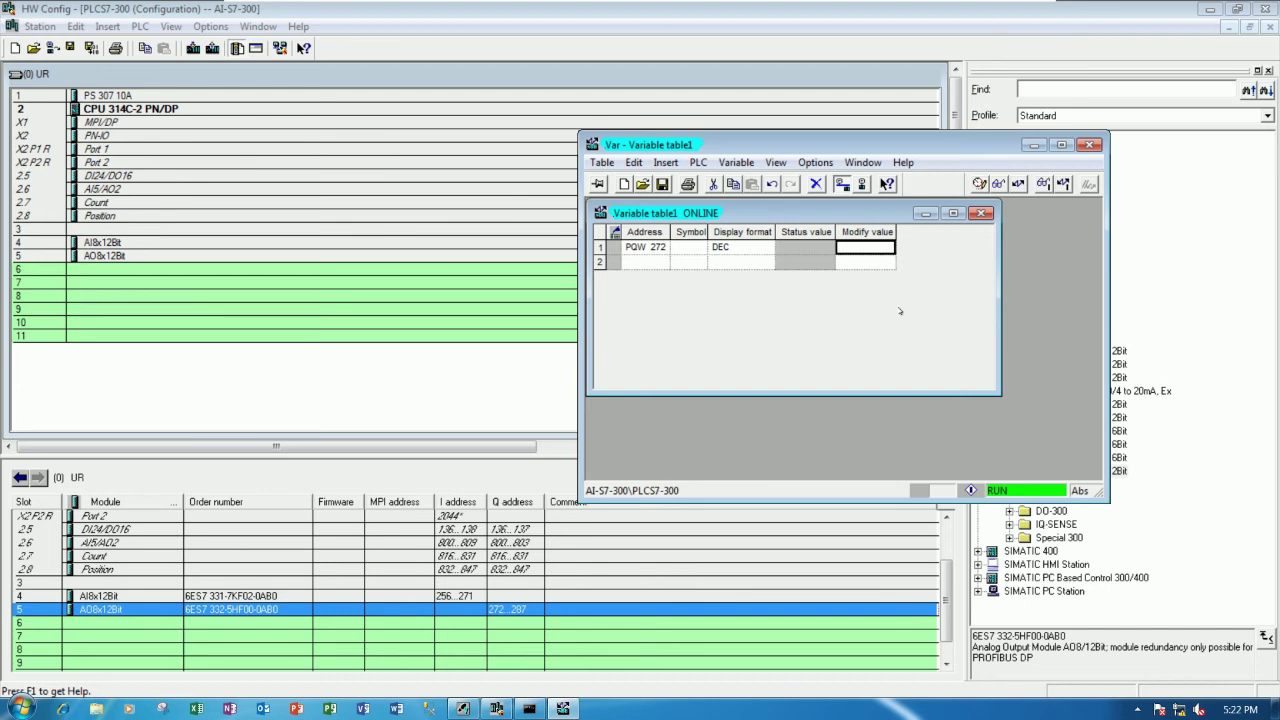
text(2768)
key(BackSpace)
key(BackSpace)
text(648)
key(Return)
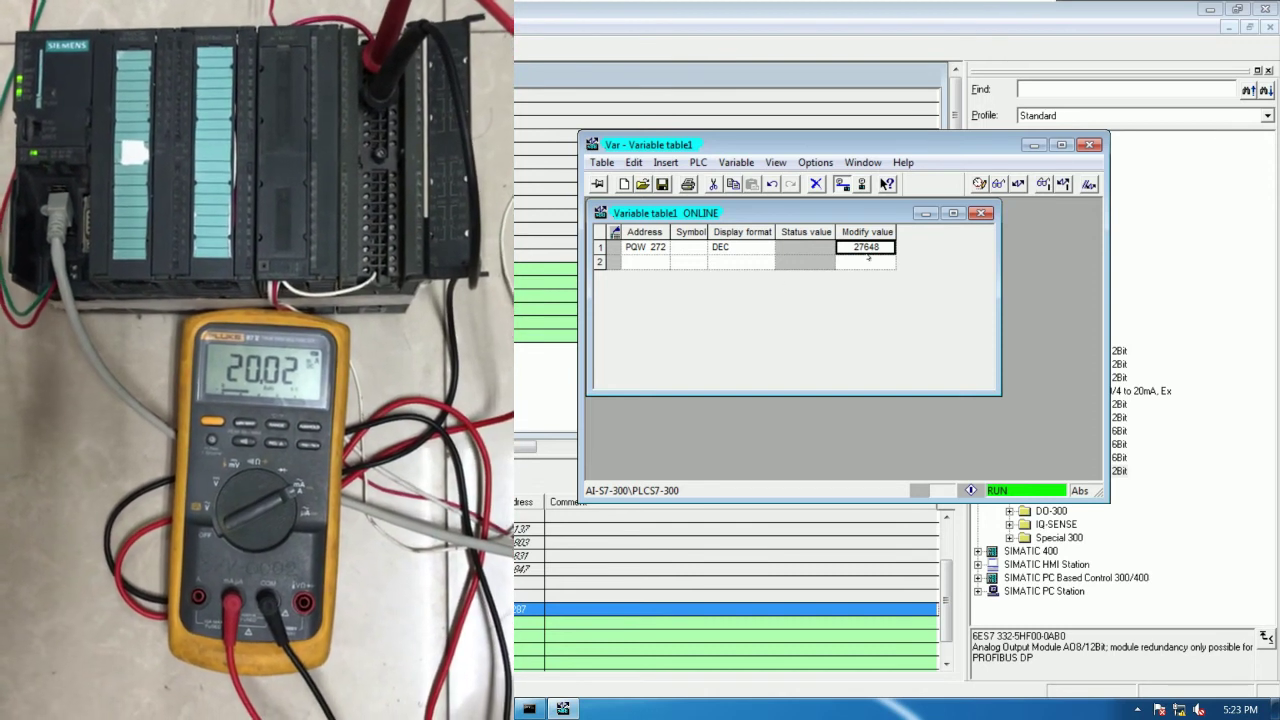
- Write the modify value 13000 to PQW 272, followed by the modify value 0
text(13000)
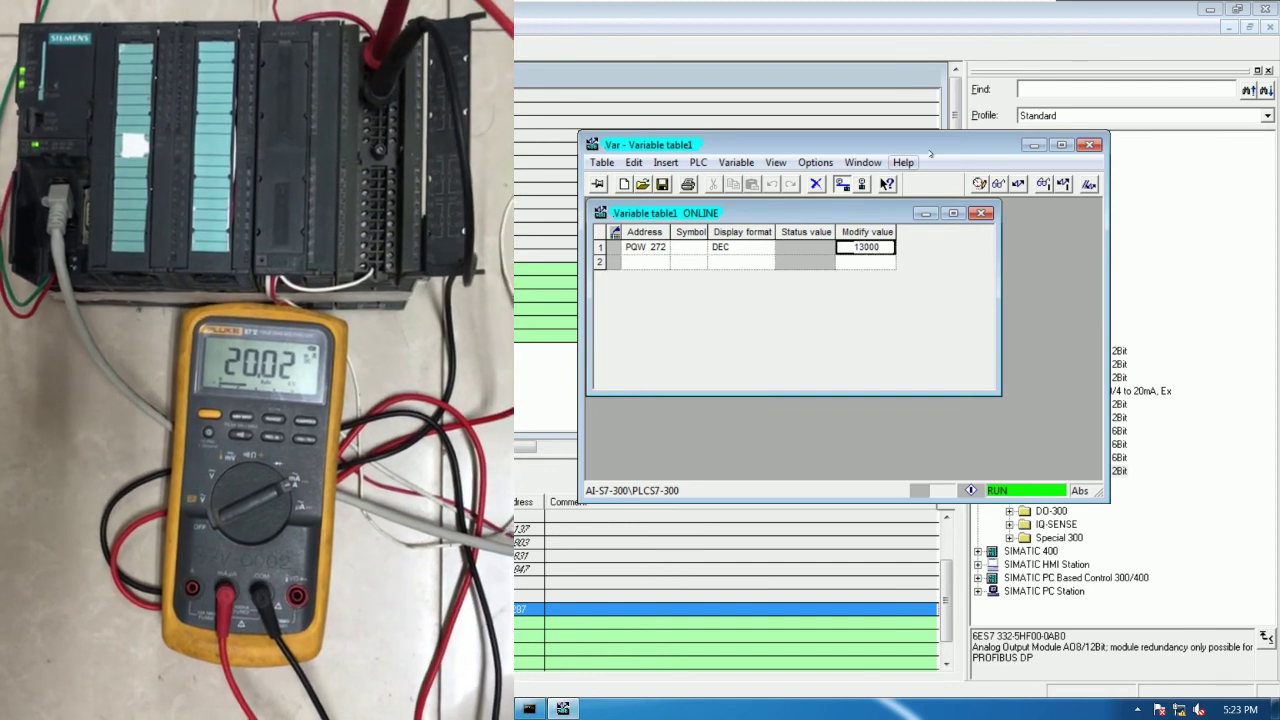
key(Return)
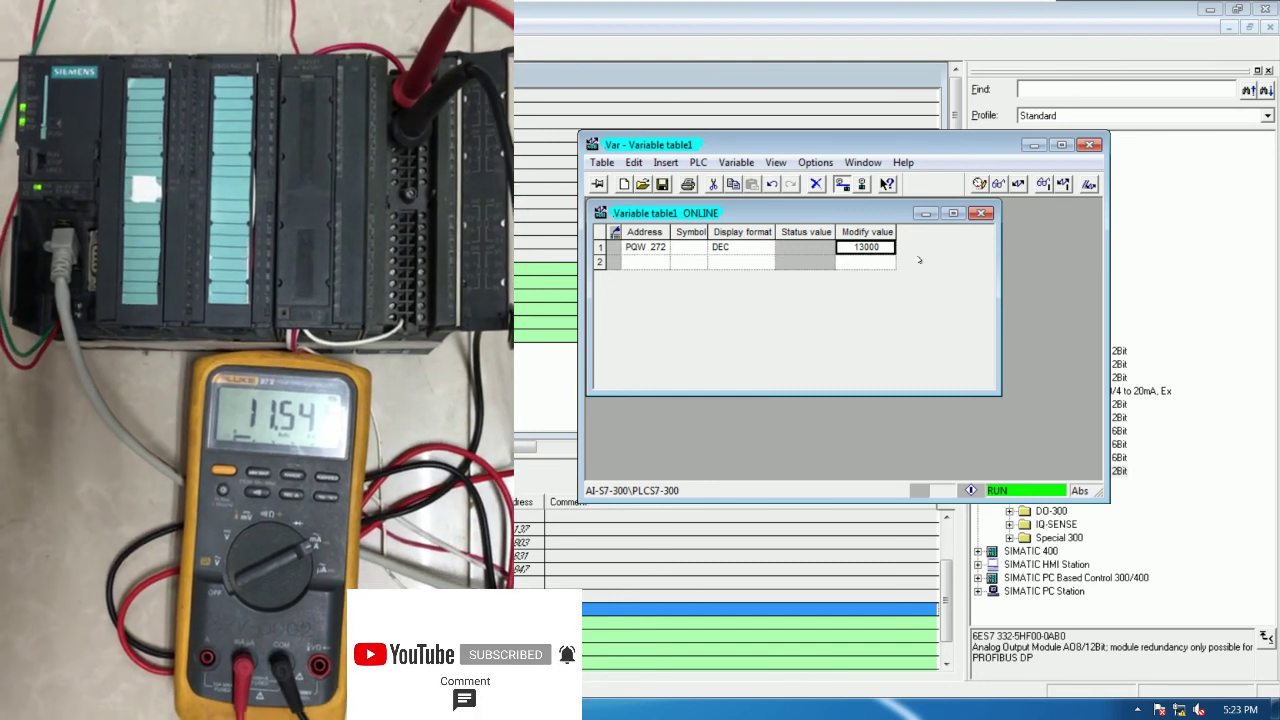
text(0)
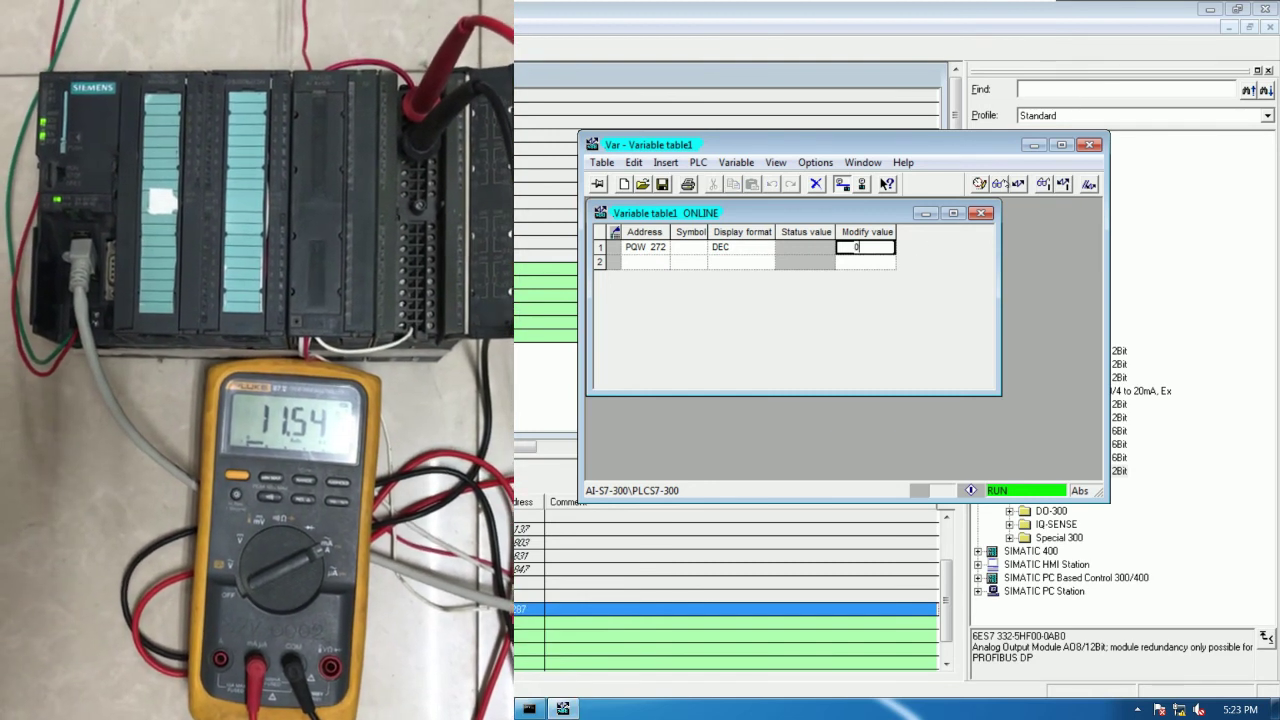
click(1019, 184)
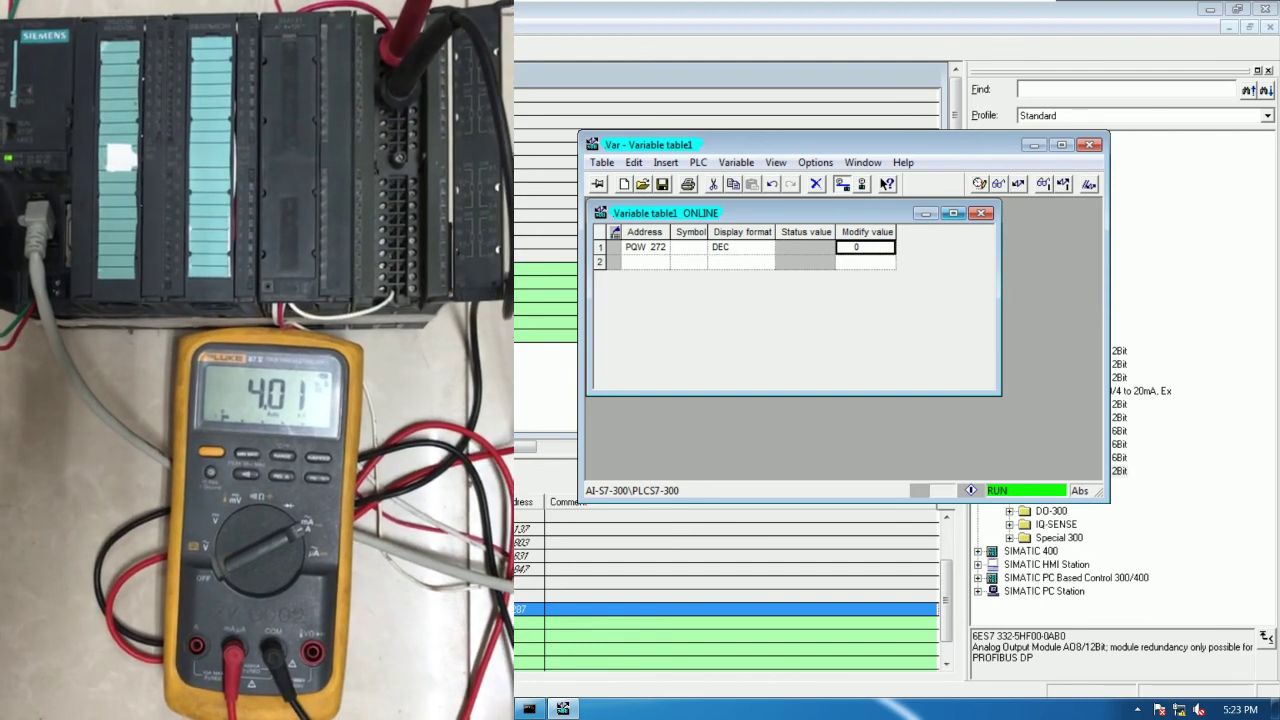
- Set the modify value of PQW 272 to 8000 in the variable table
double_click(864, 247)
text(8000)
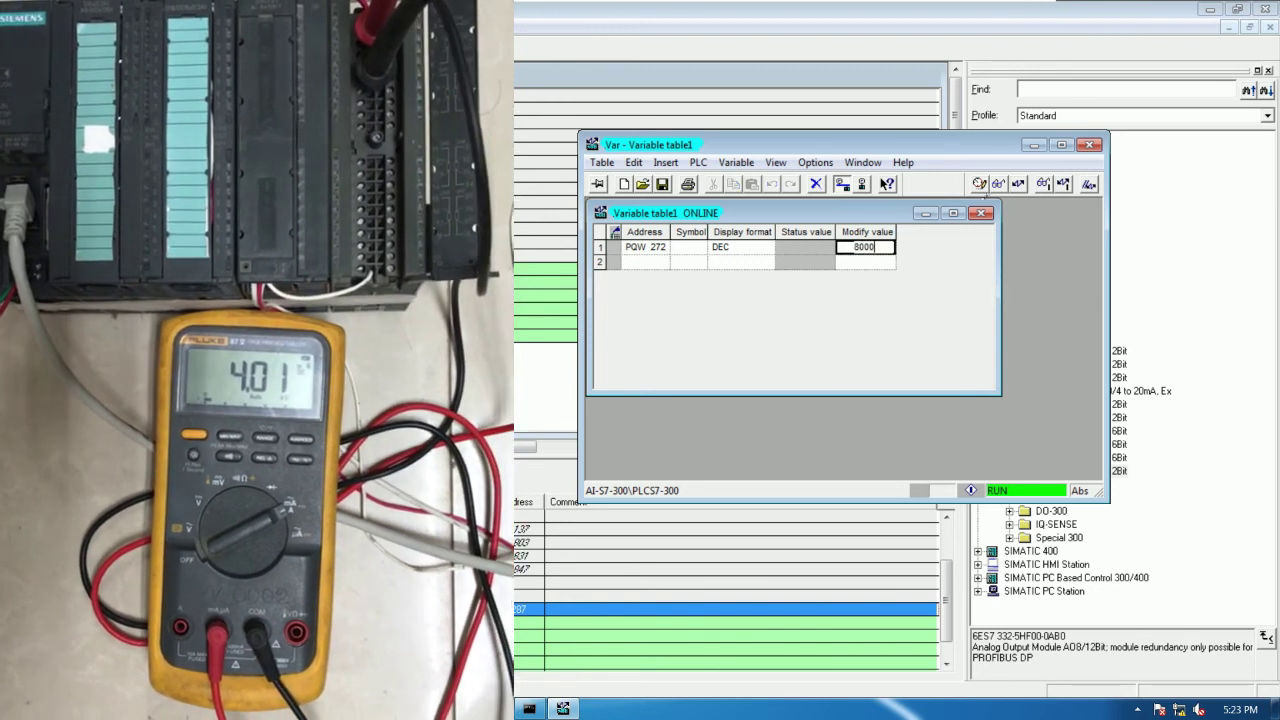
key(Return)
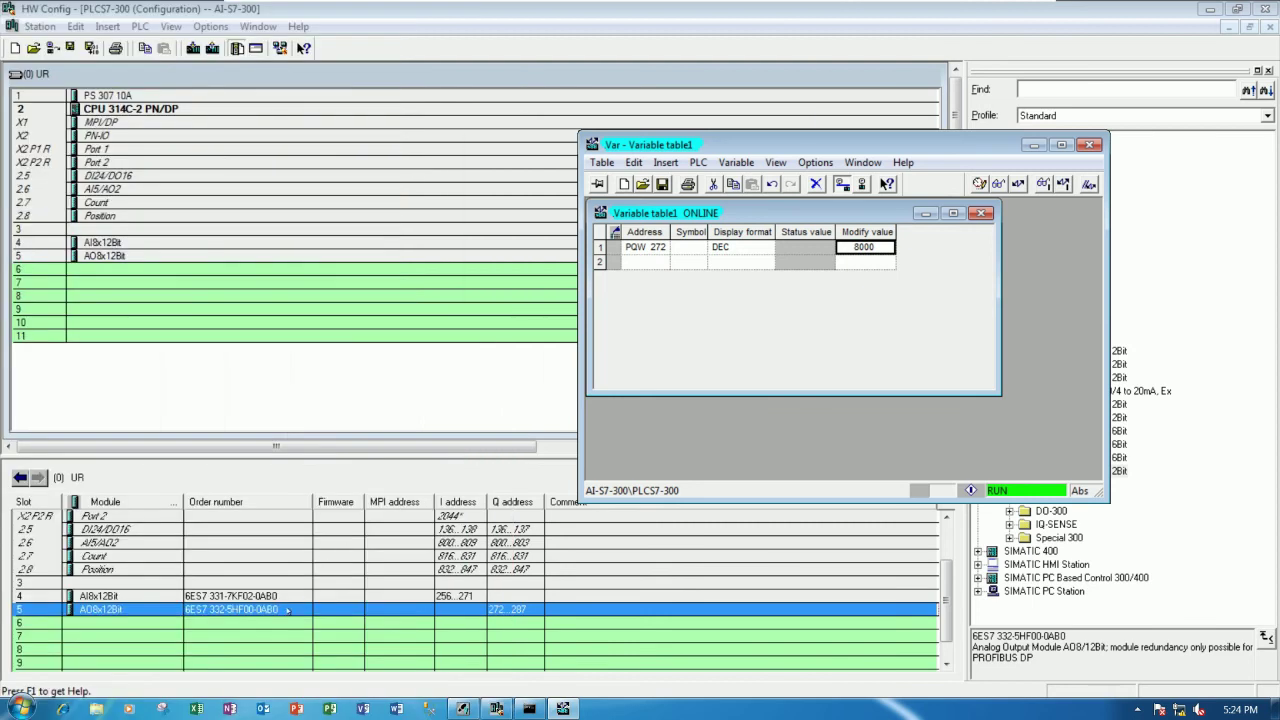
- Check the output range options of channel 4 in the AO8x12Bit module's output properties and close the dialog
double_click(287, 609)
click(541, 203)
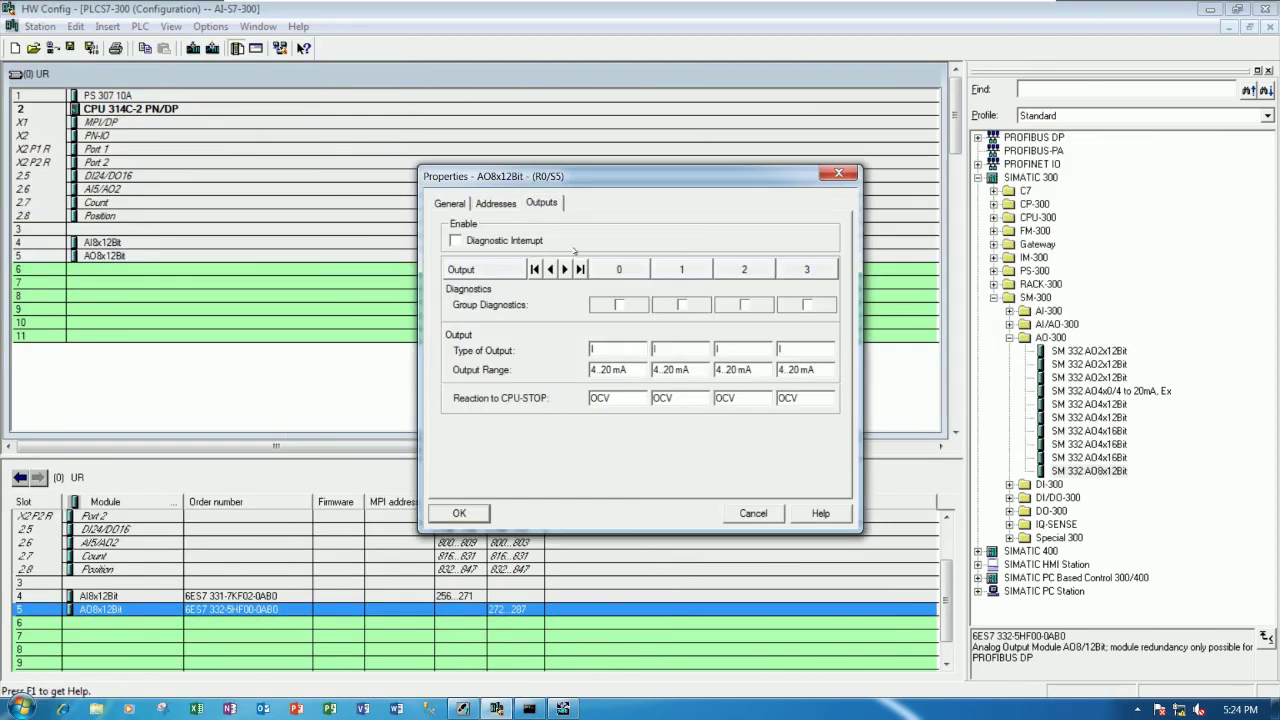
click(565, 269)
click(805, 369)
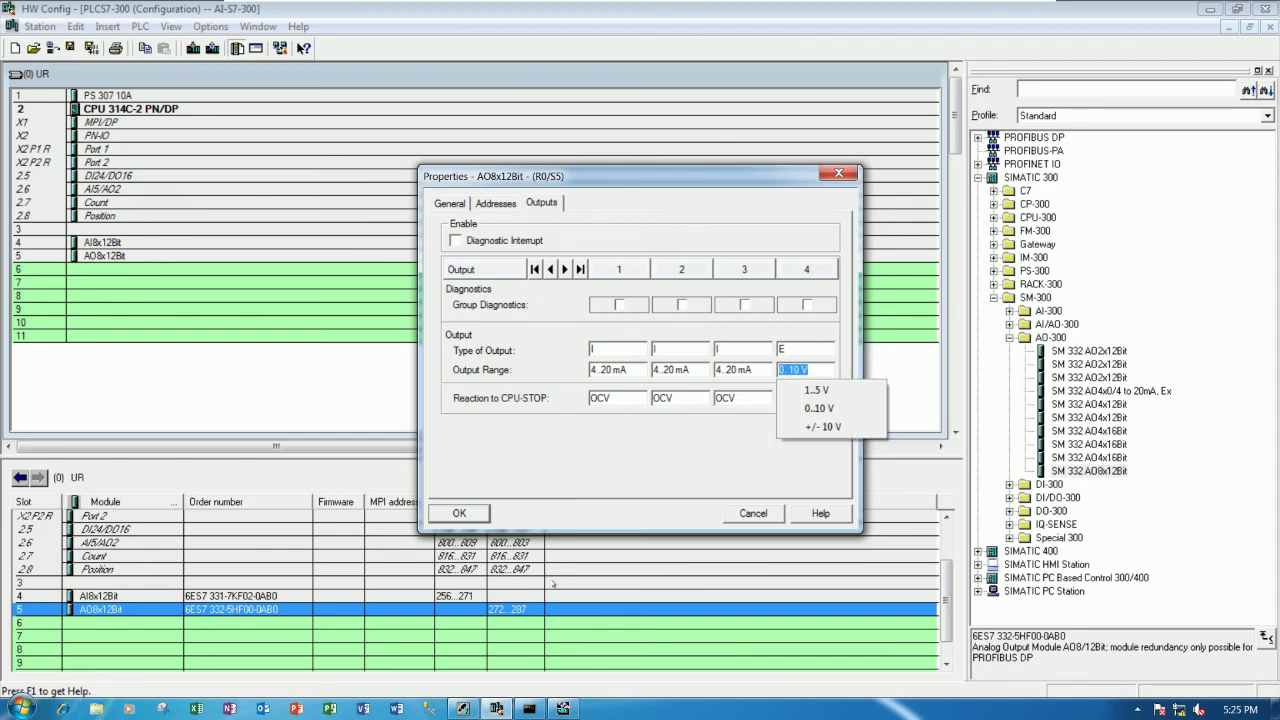
click(459, 513)
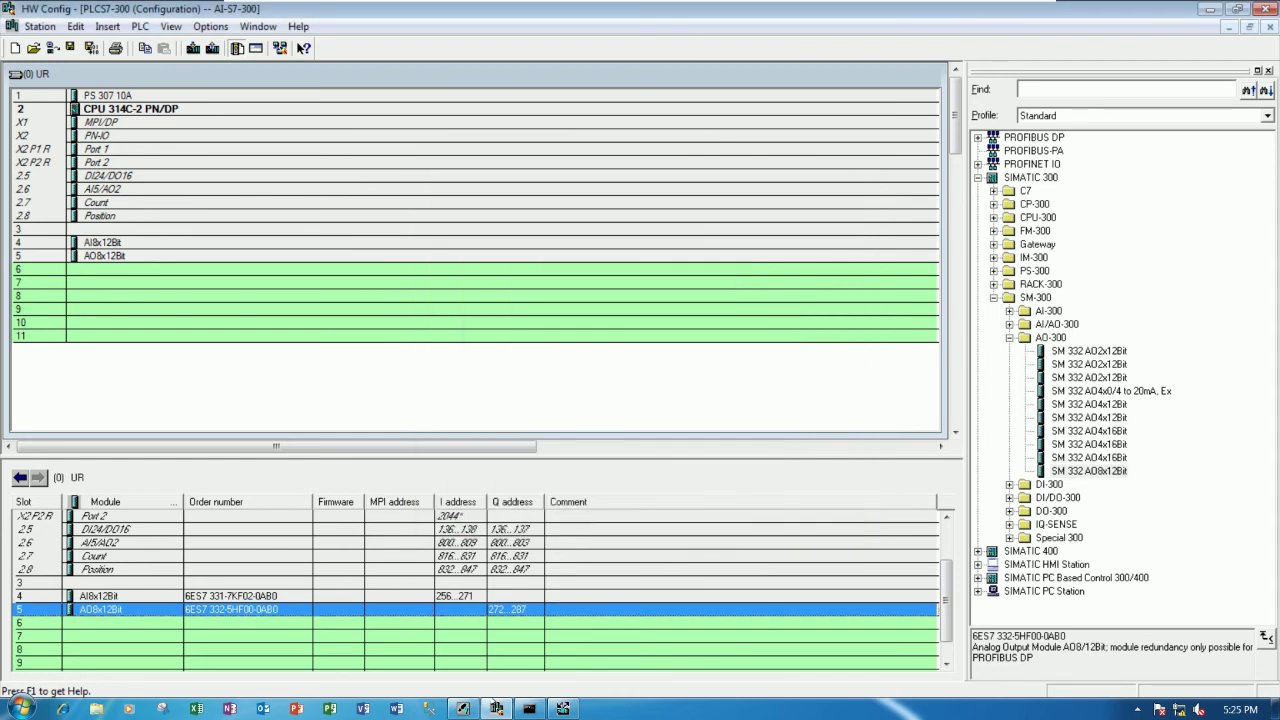
- Return to the variable table and add the addresses PQW 274 and PQW 276 below PQW 272
click(562, 708)
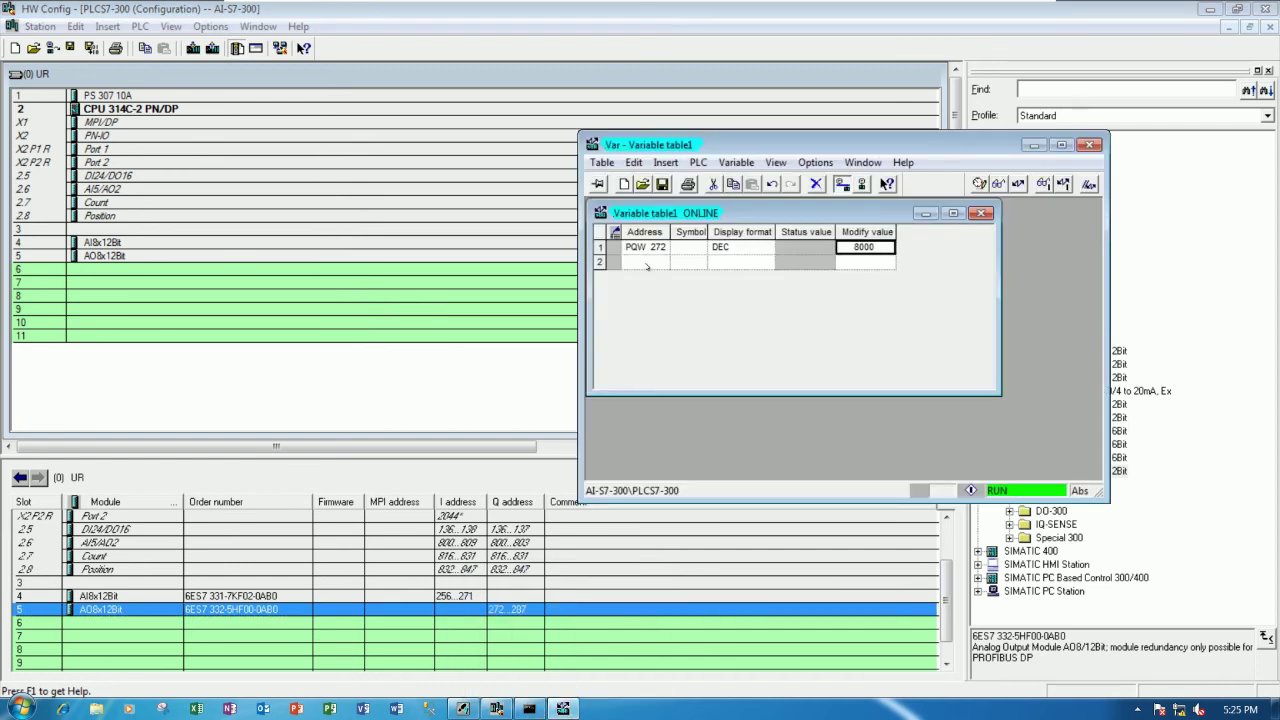
click(647, 265)
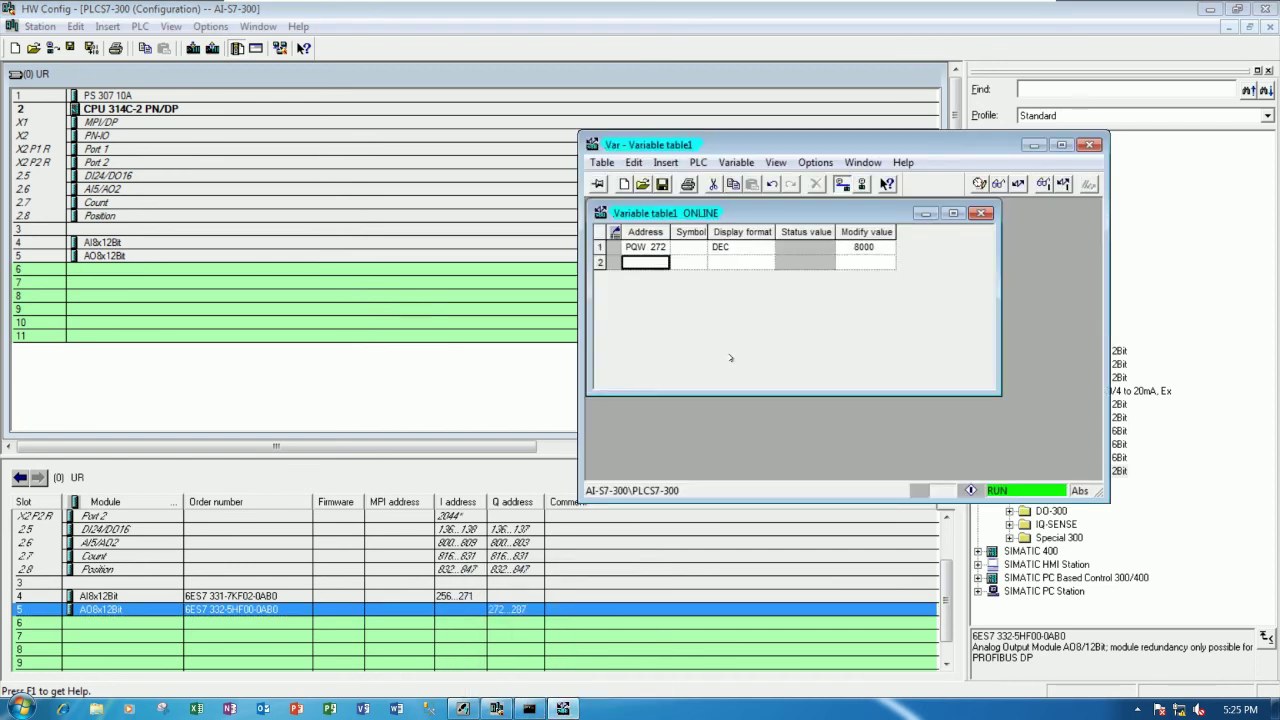
text(PQW  274)
key(Return)
text(PQW2)
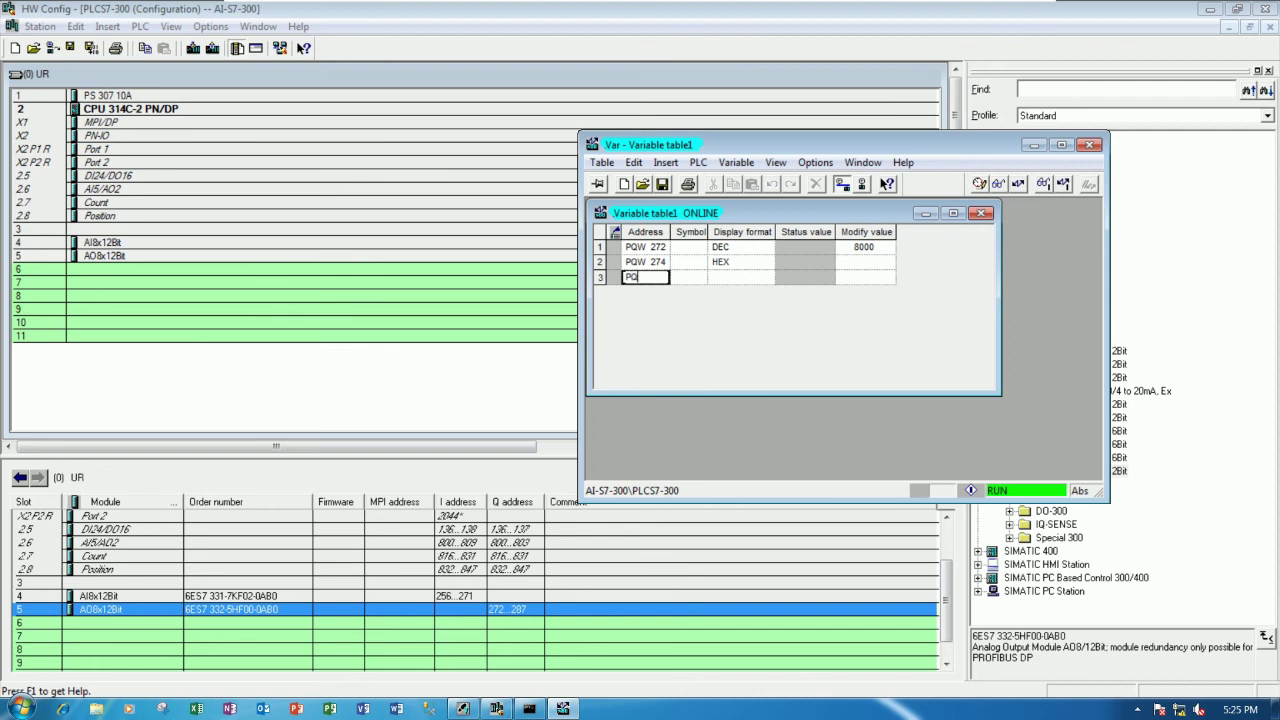
text(76)
key(Return)
- Add the addresses PQW 278 and PQW 280 to the variable table
text(P)
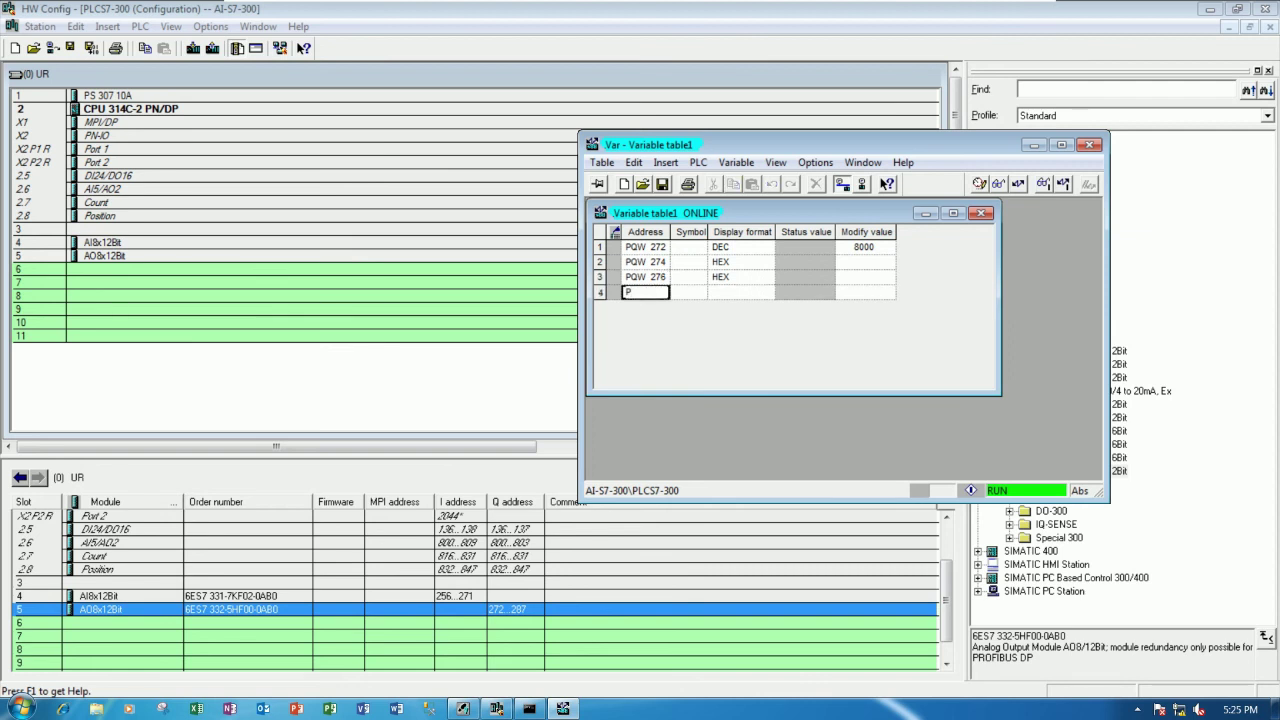
text(QW 278)
key(Return)
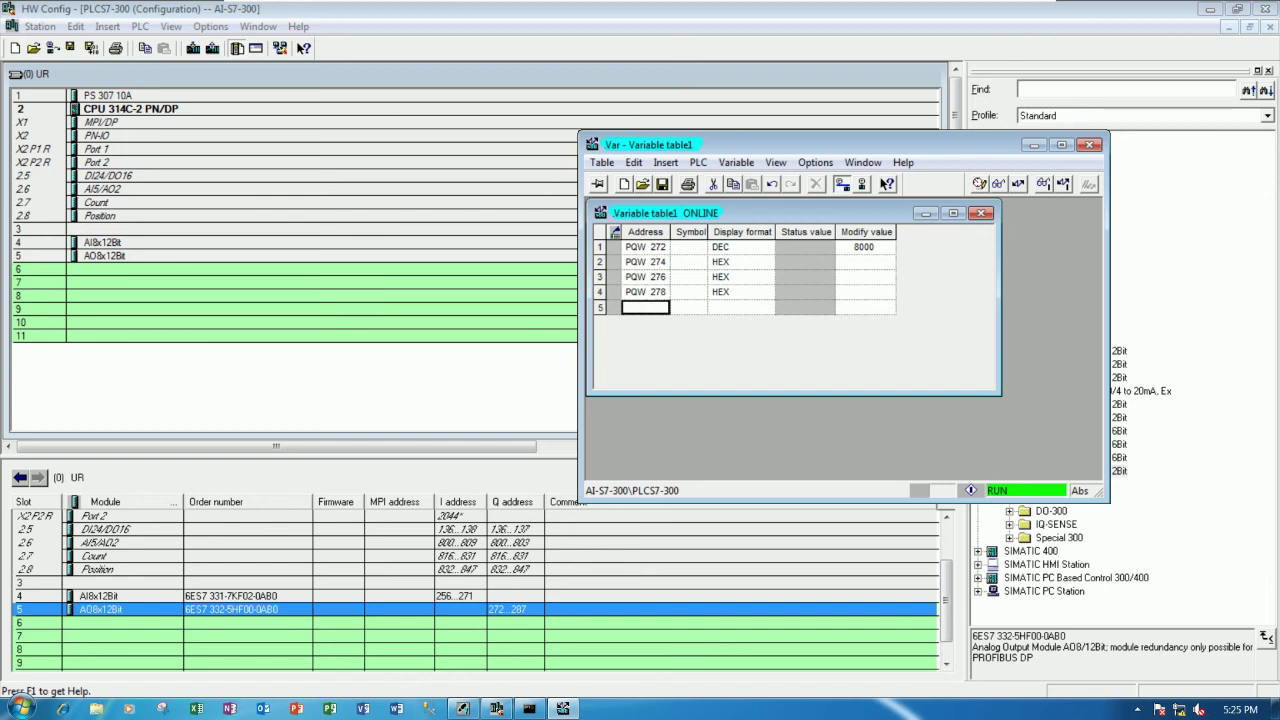
text(PQW27)
key(BackSpace)
text(80)
key(Return)
- Set the display format of PQW 280 to Decimal
drag(738, 262, 740, 308)
click(740, 308)
right_click(740, 308)
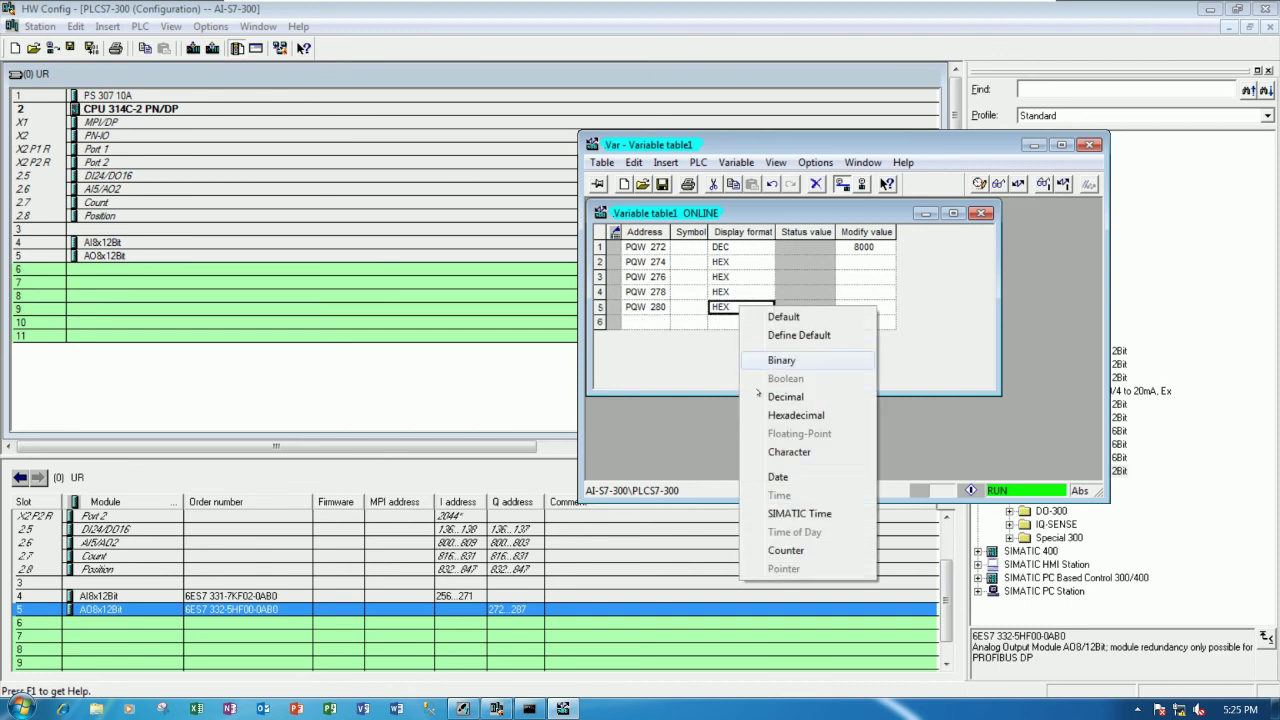
click(785, 397)
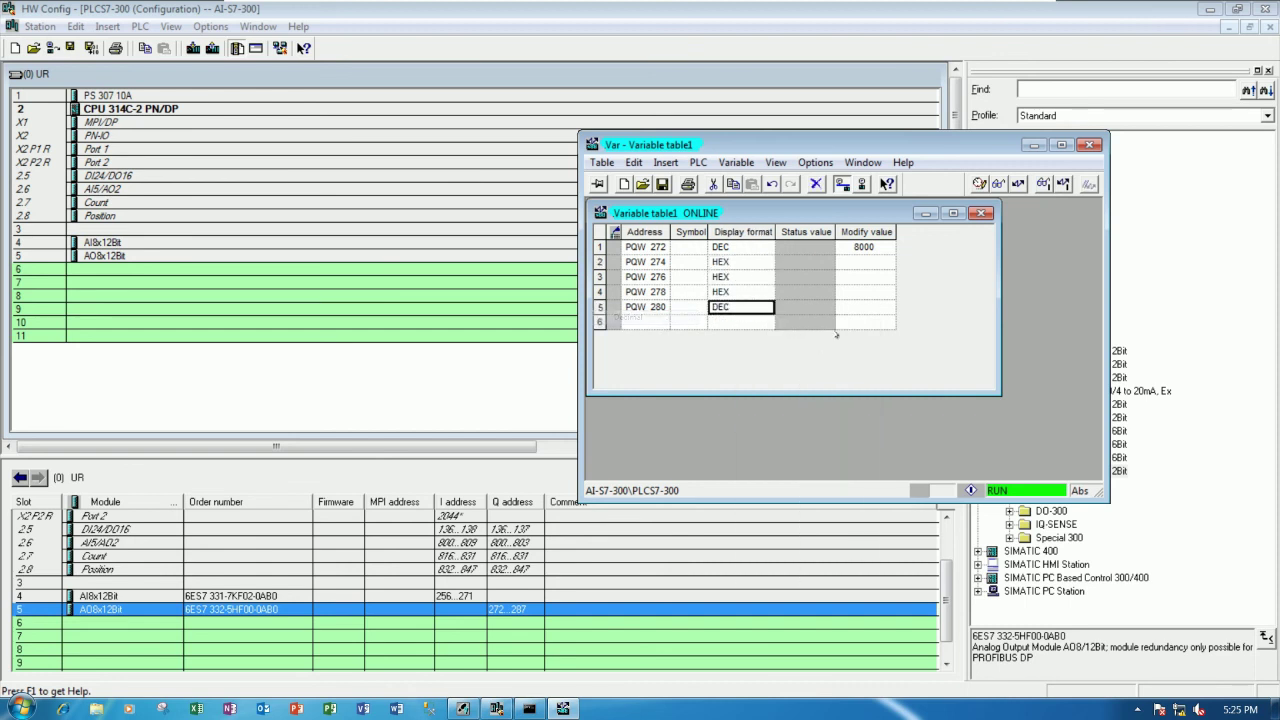
click(848, 308)
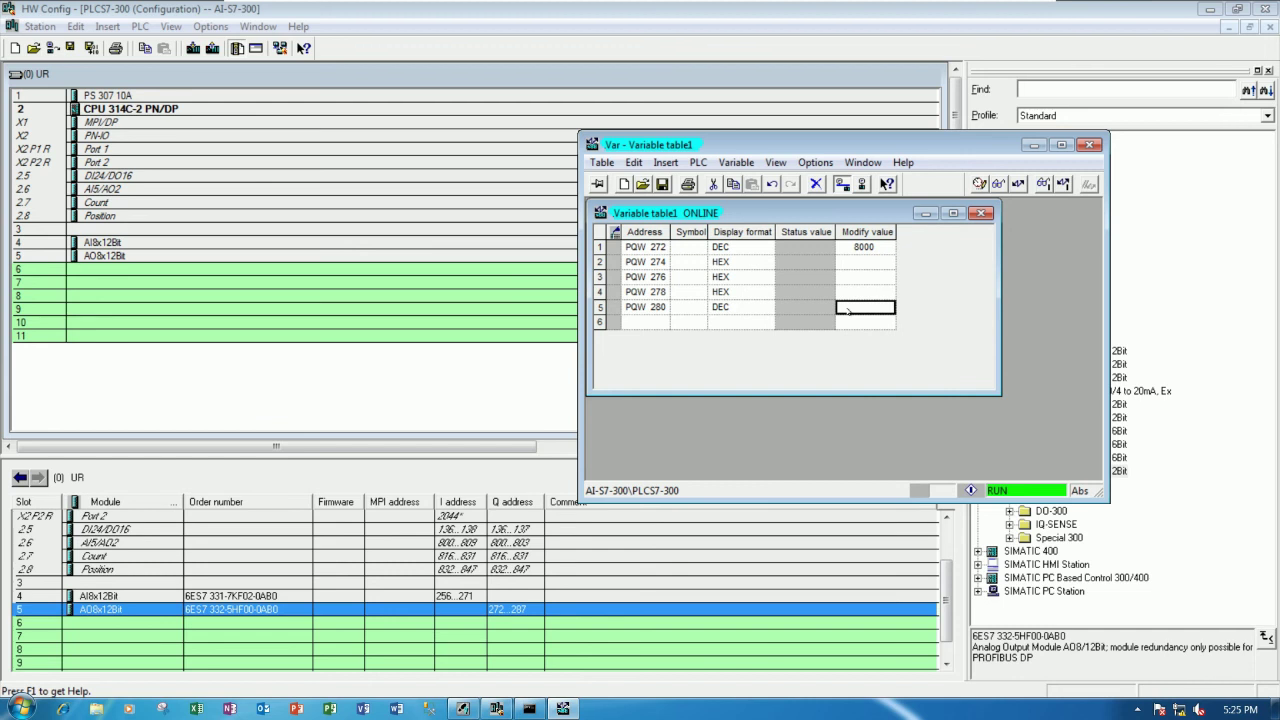
click(660, 308)
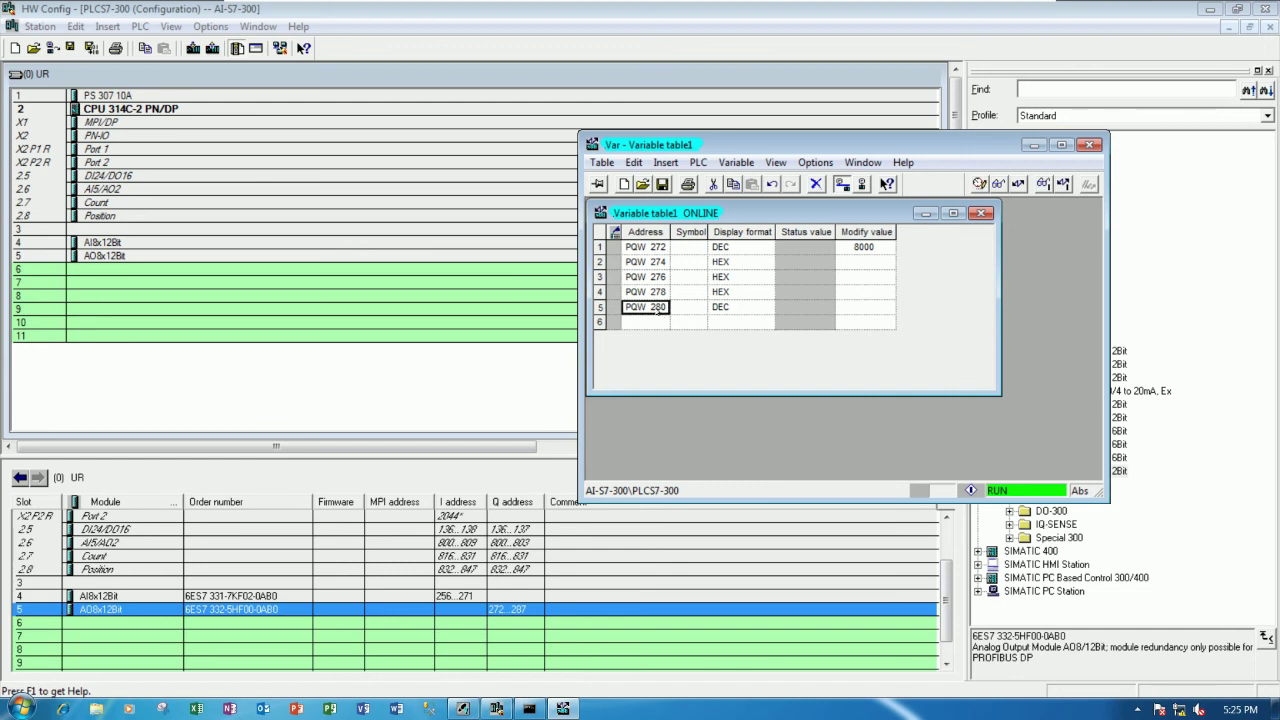
key(Tab)
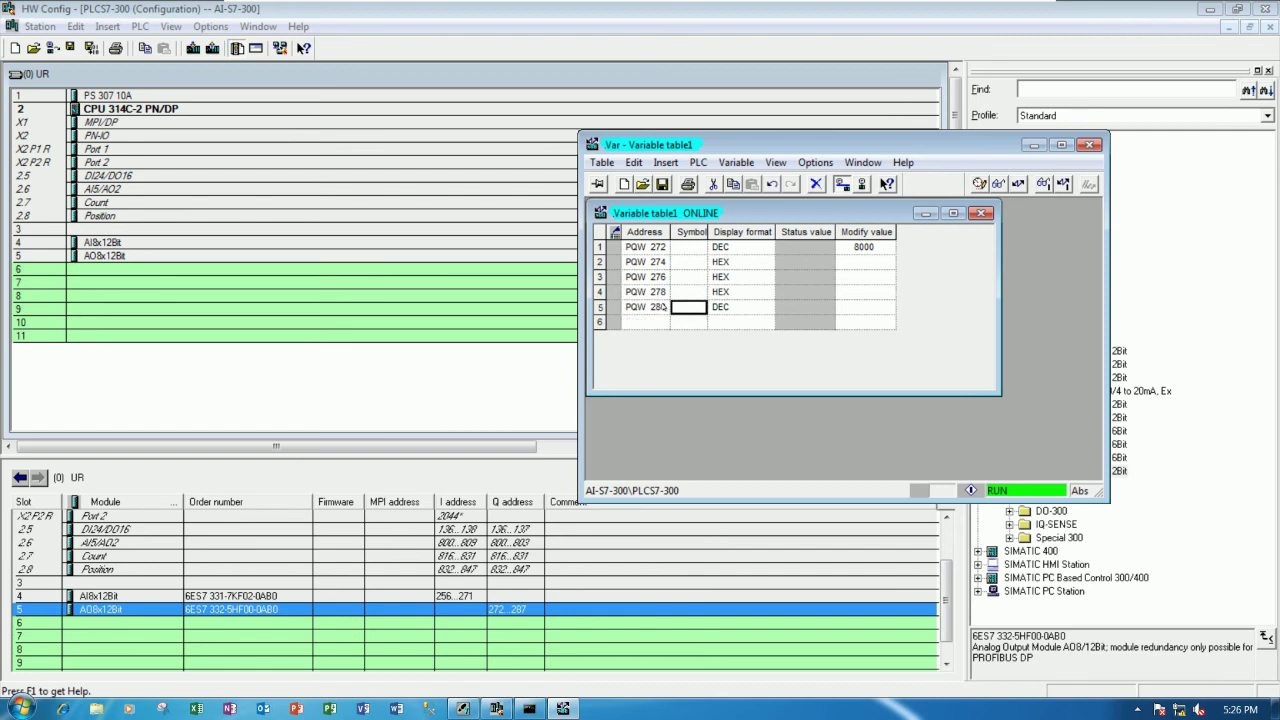
click(650, 309)
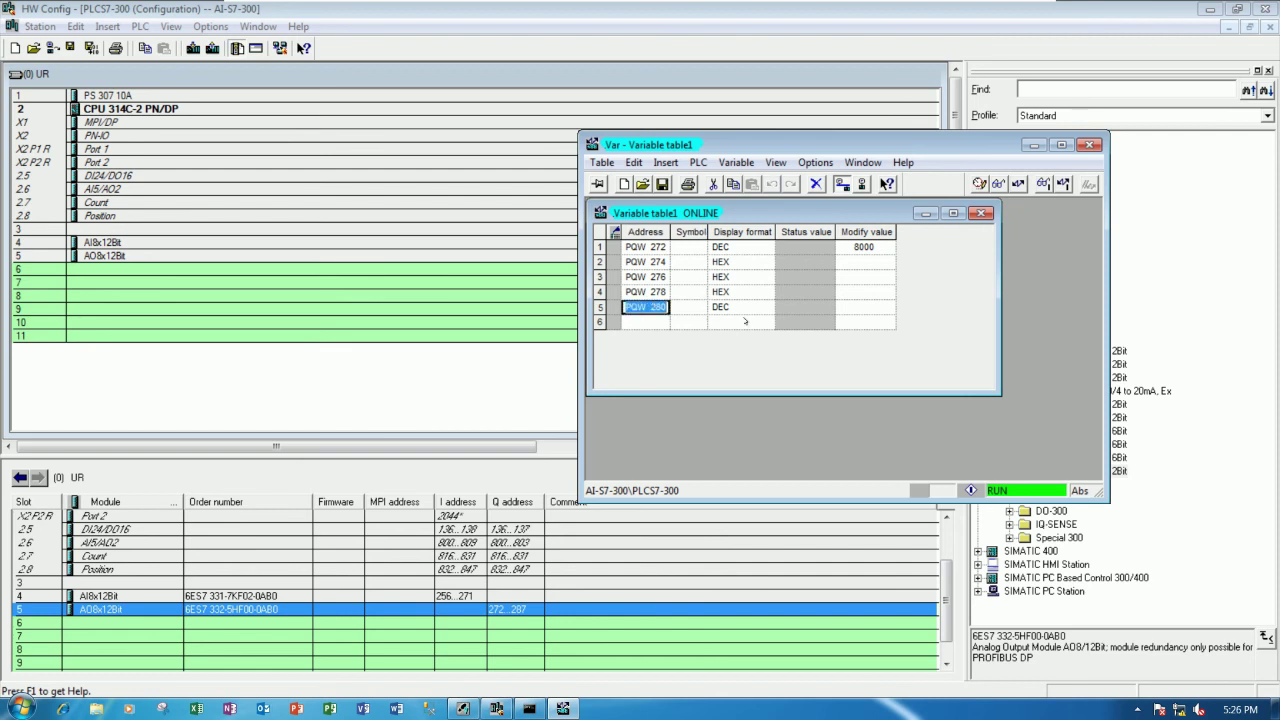
key(Tab)
key(Tab)
- Enter 27648 as the modify value of PQW 280 and write it to the PLC
click(860, 308)
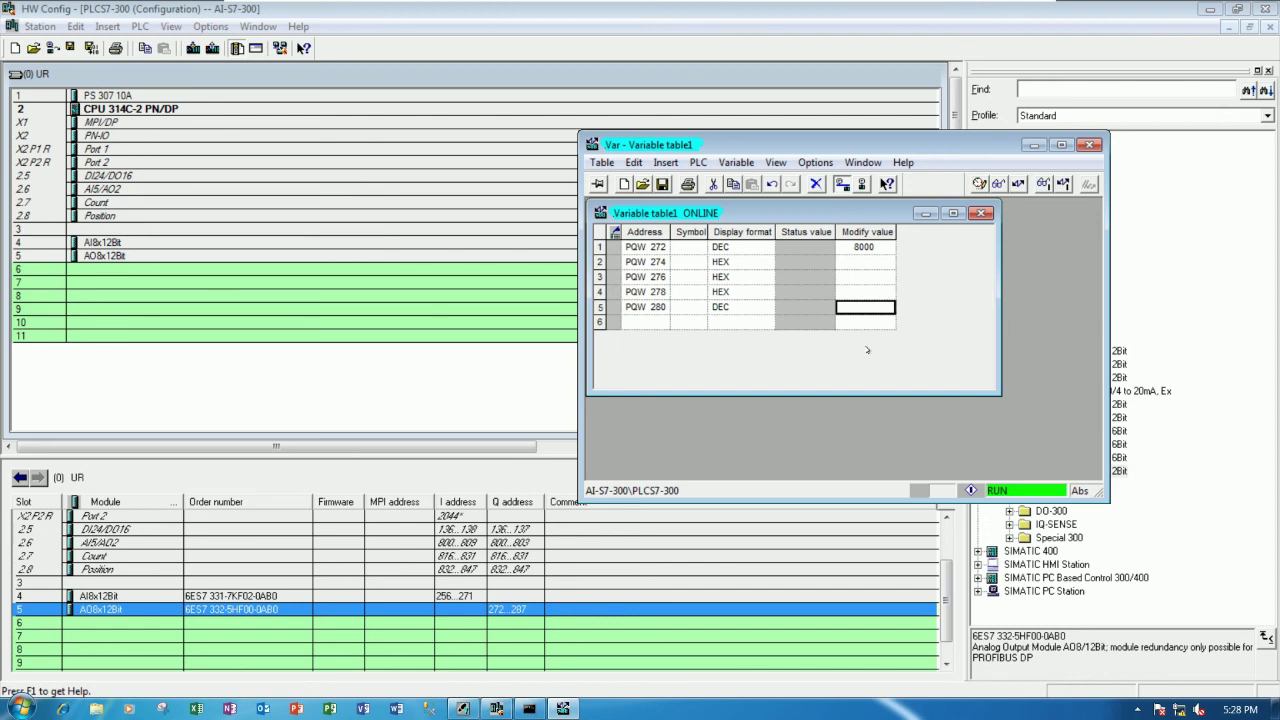
text(27648)
click(1018, 184)
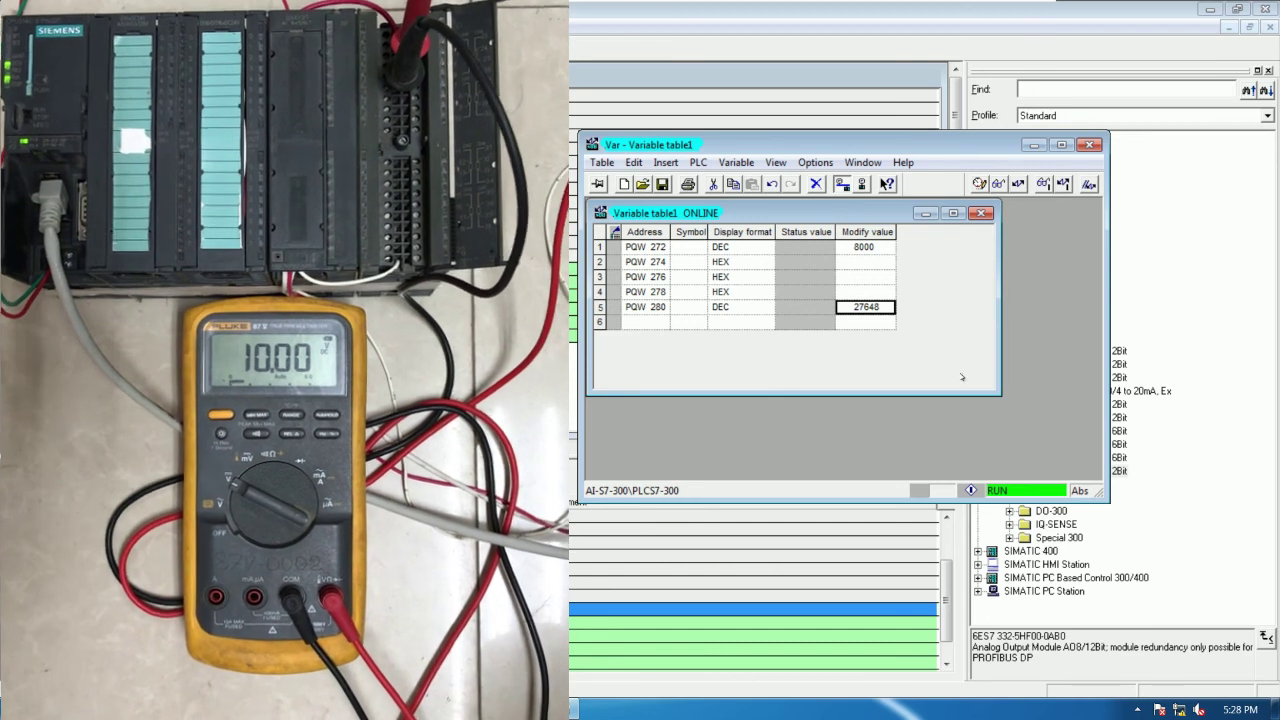
- Write the modify value 13000 to PQW 280, followed by the modify value 8000
text(13000)
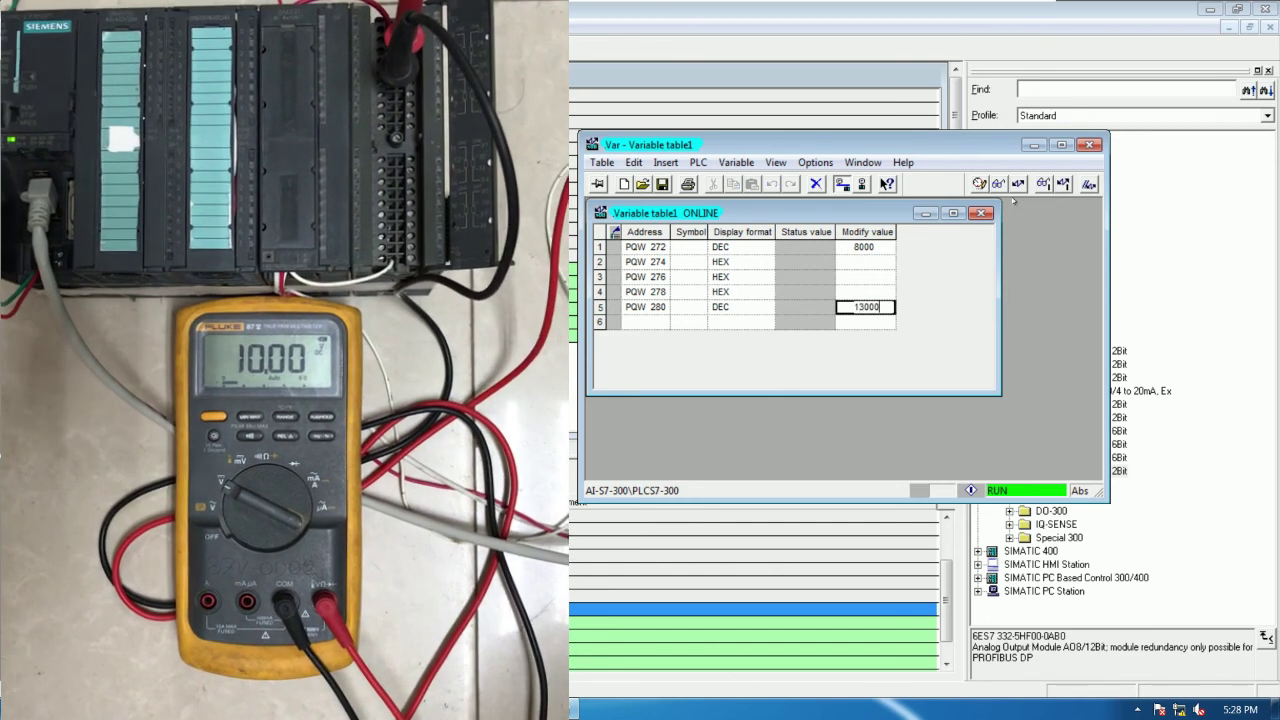
key(Return)
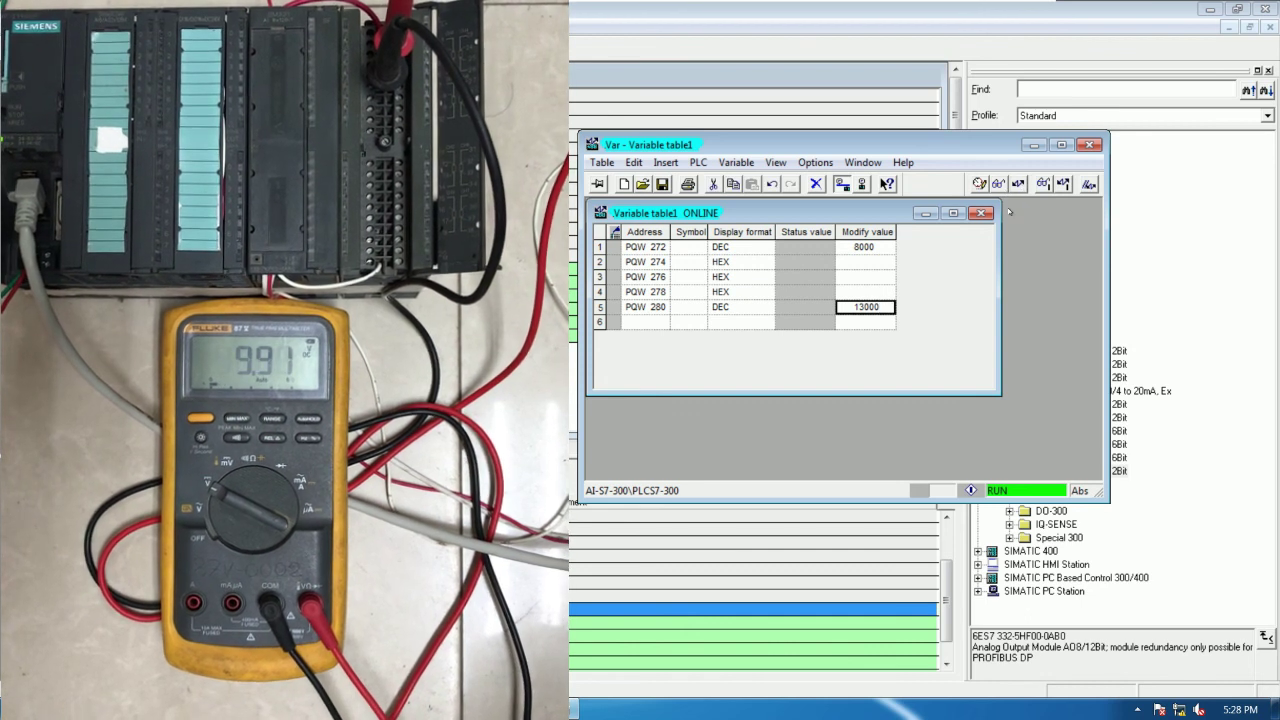
key(ctrl+F9)
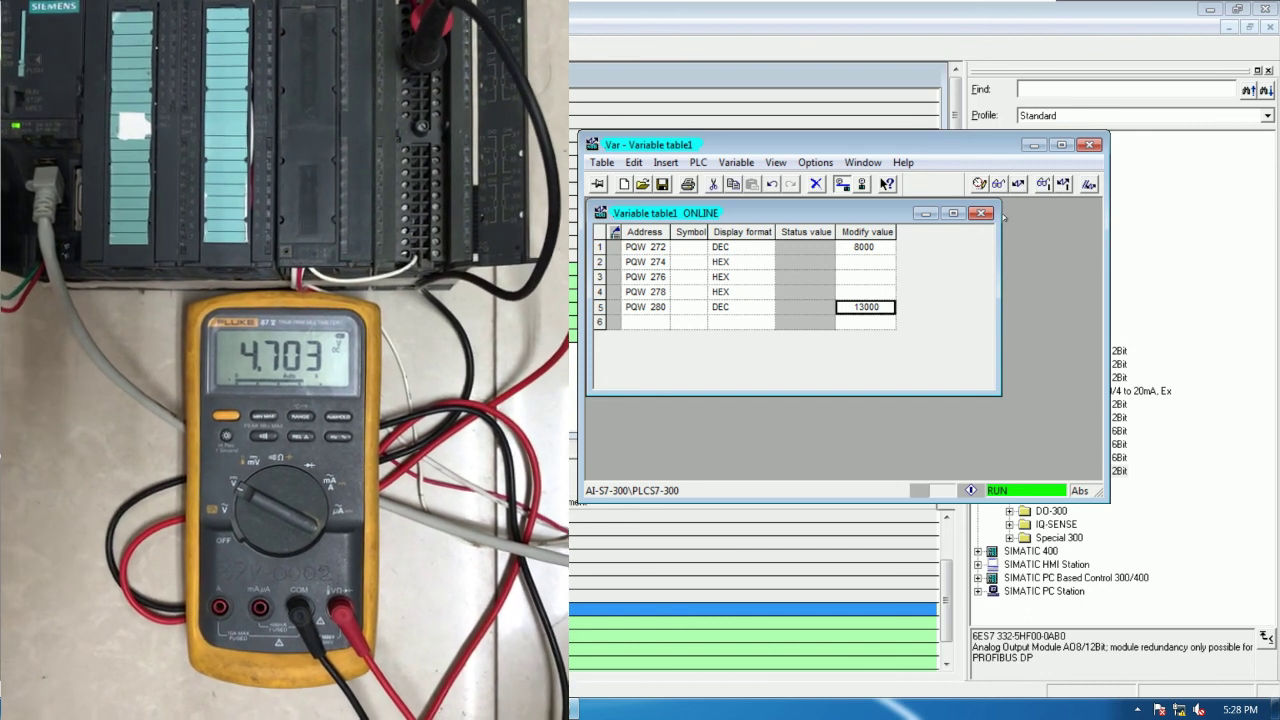
text(80000)
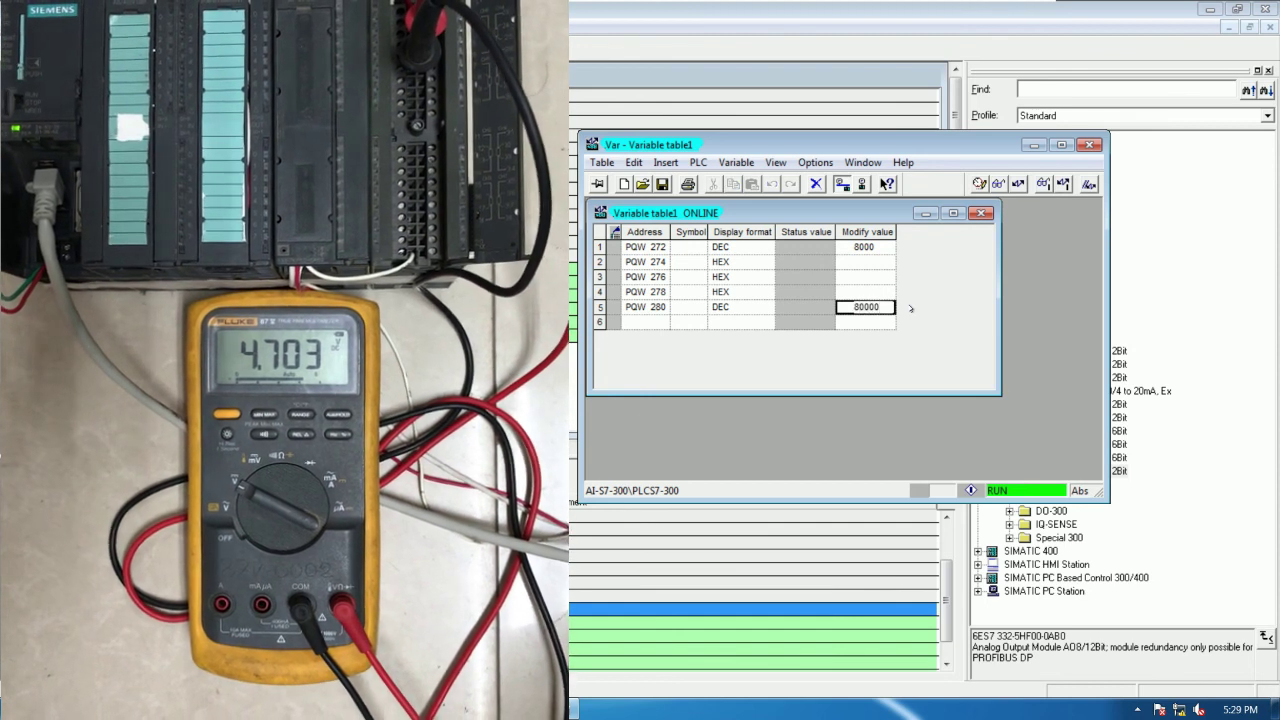
key(BackSpace)
click(1017, 184)
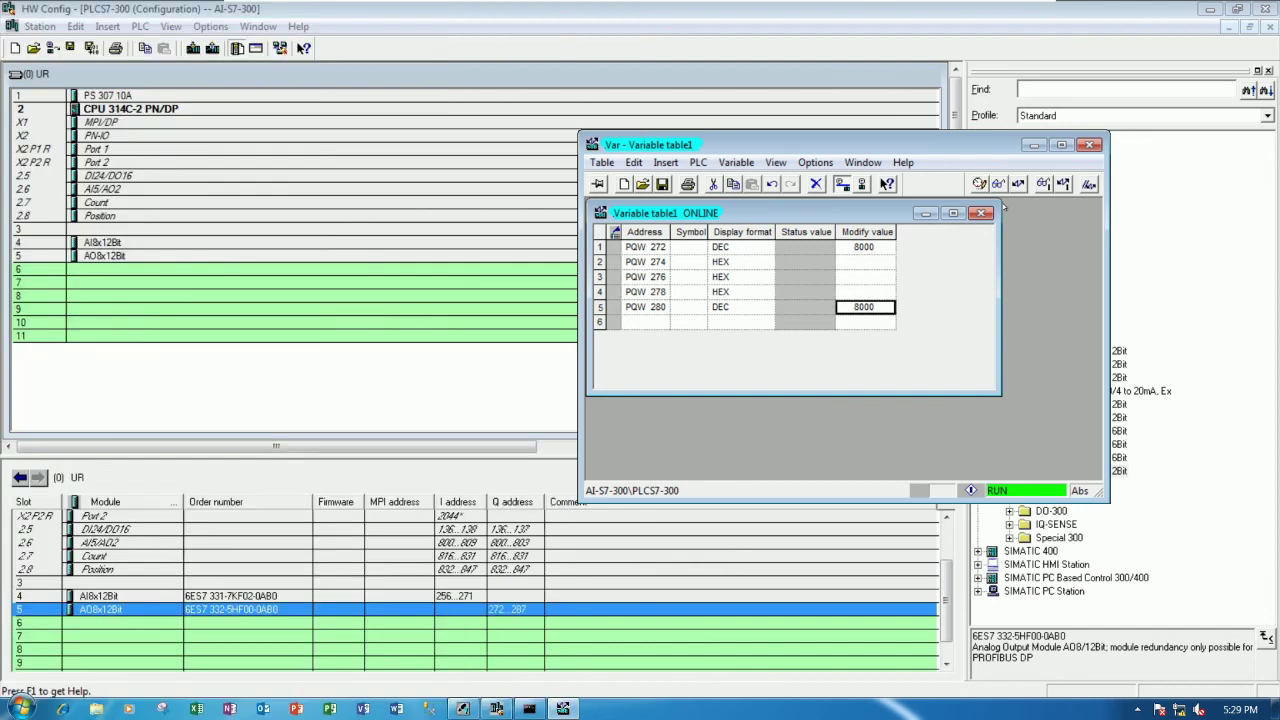
- Review the output types and ranges of channels 4 to 7 in the AO8x12Bit properties, keeping the dialog clear of the module address list
double_click(276, 607)
click(553, 204)
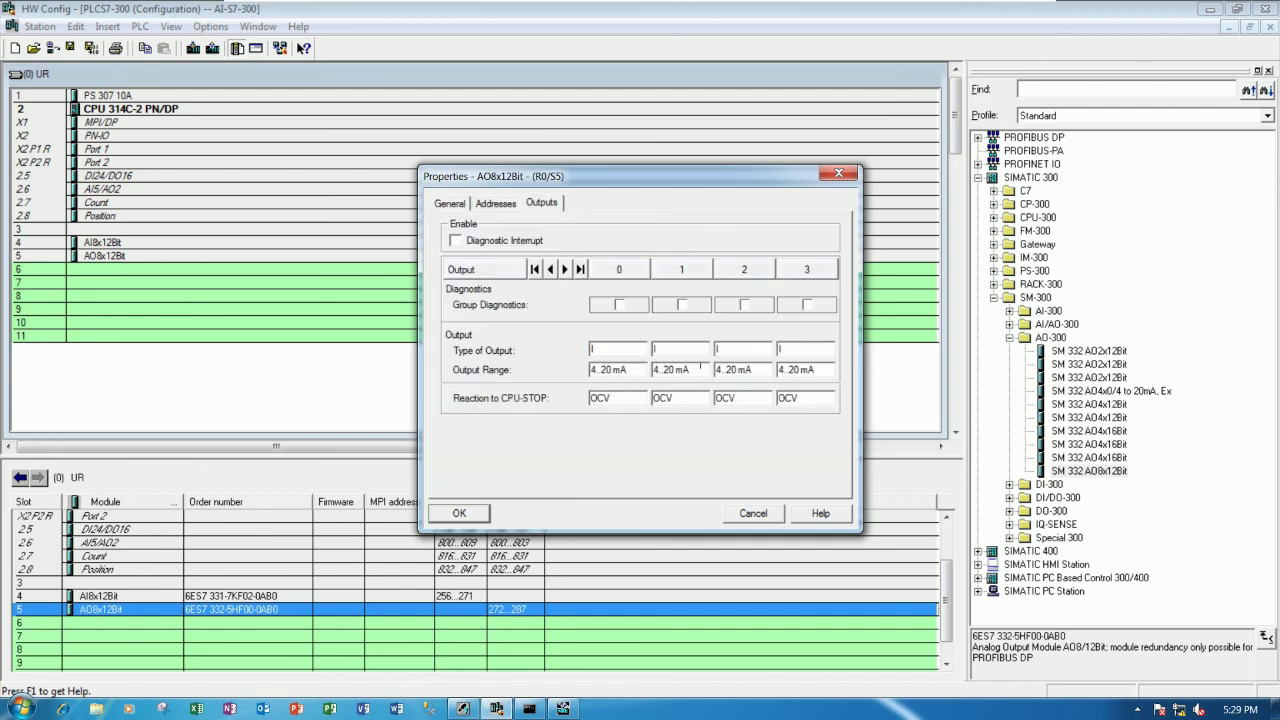
click(580, 269)
drag(643, 179, 592, 119)
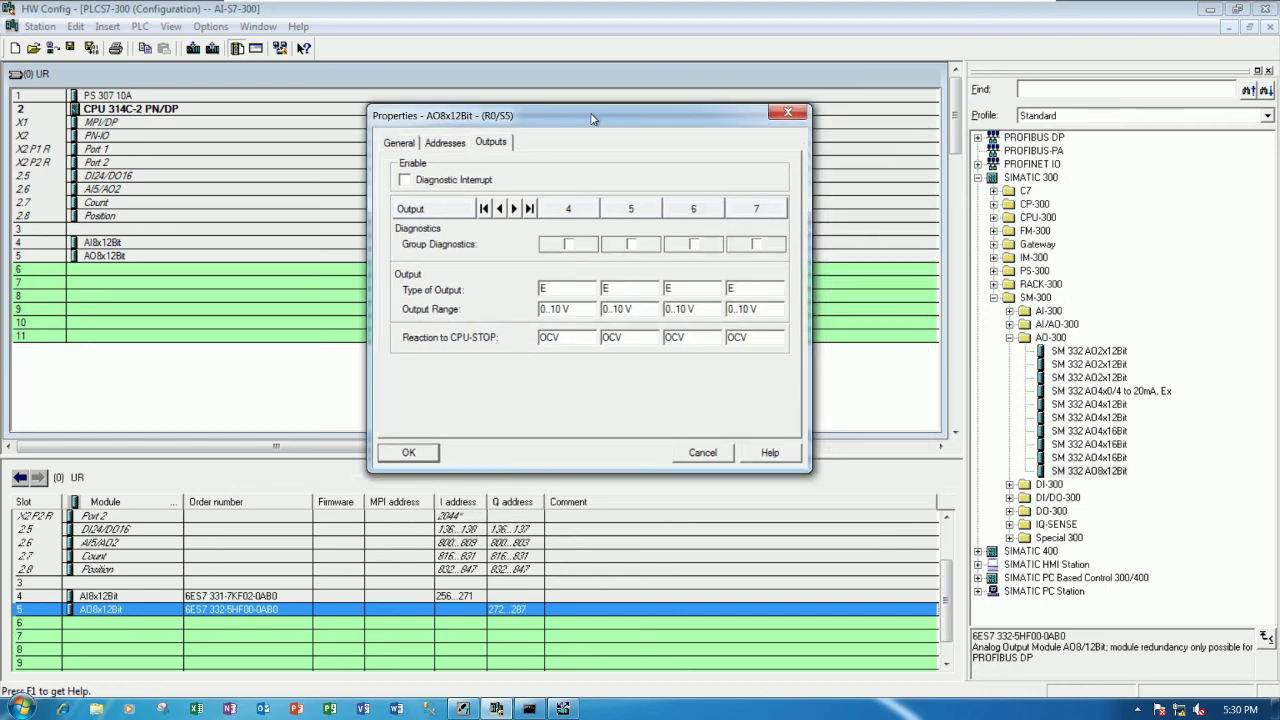